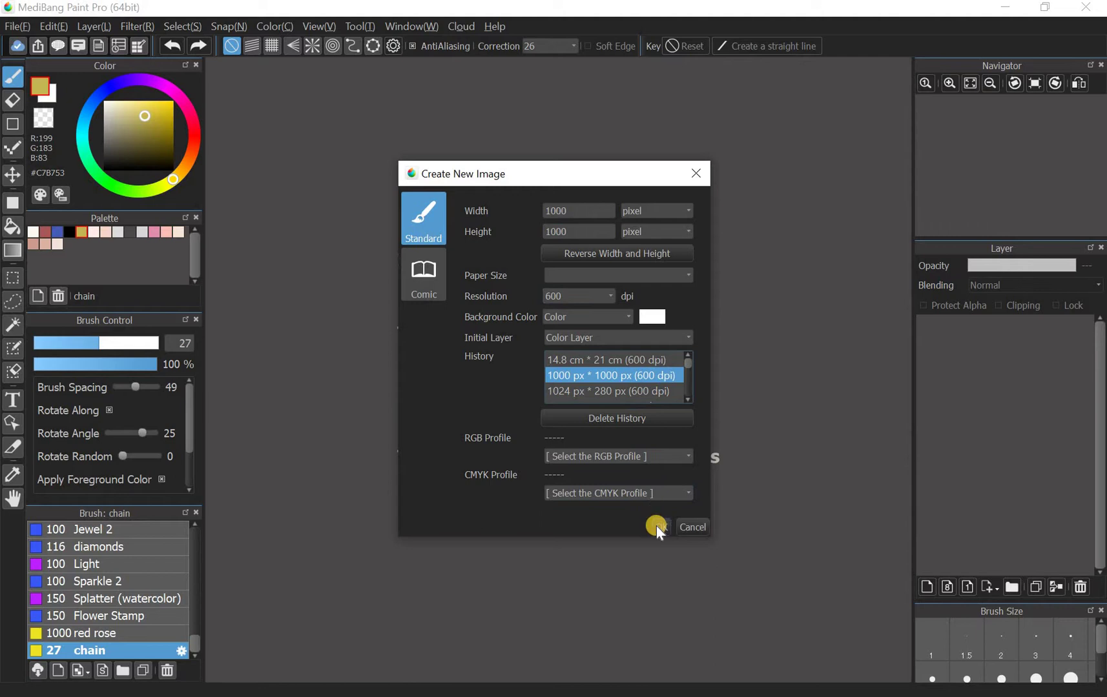
Step: Create a new 1000 × 1000 px image at 600 dpi and set the foreground color to black
click(657, 526)
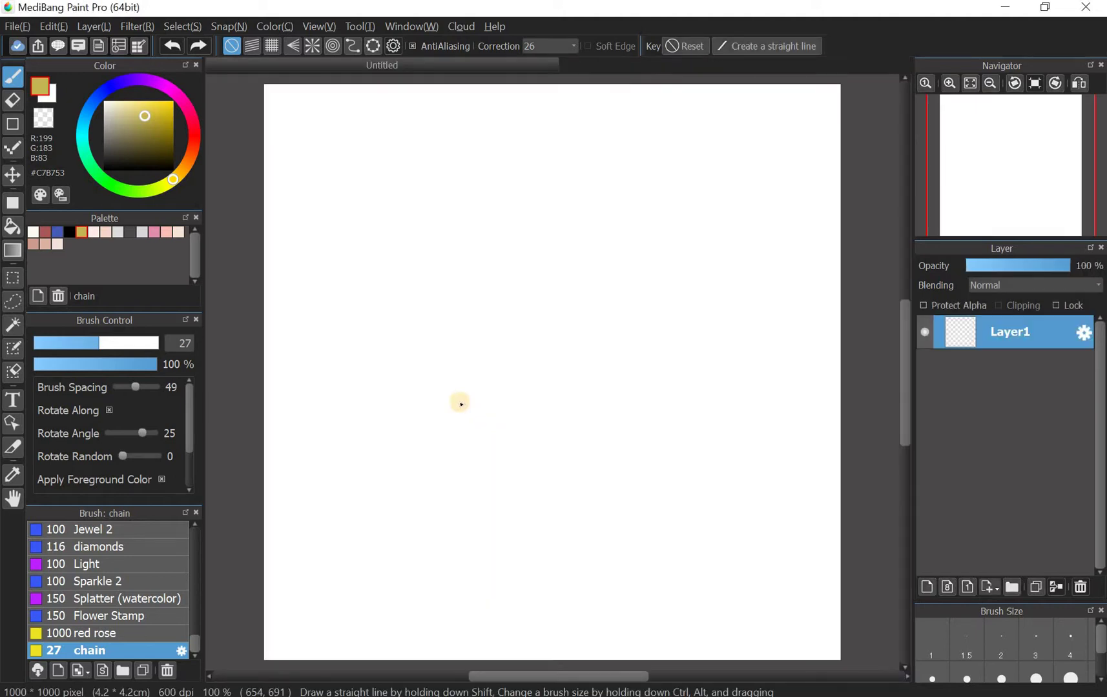
click(106, 168)
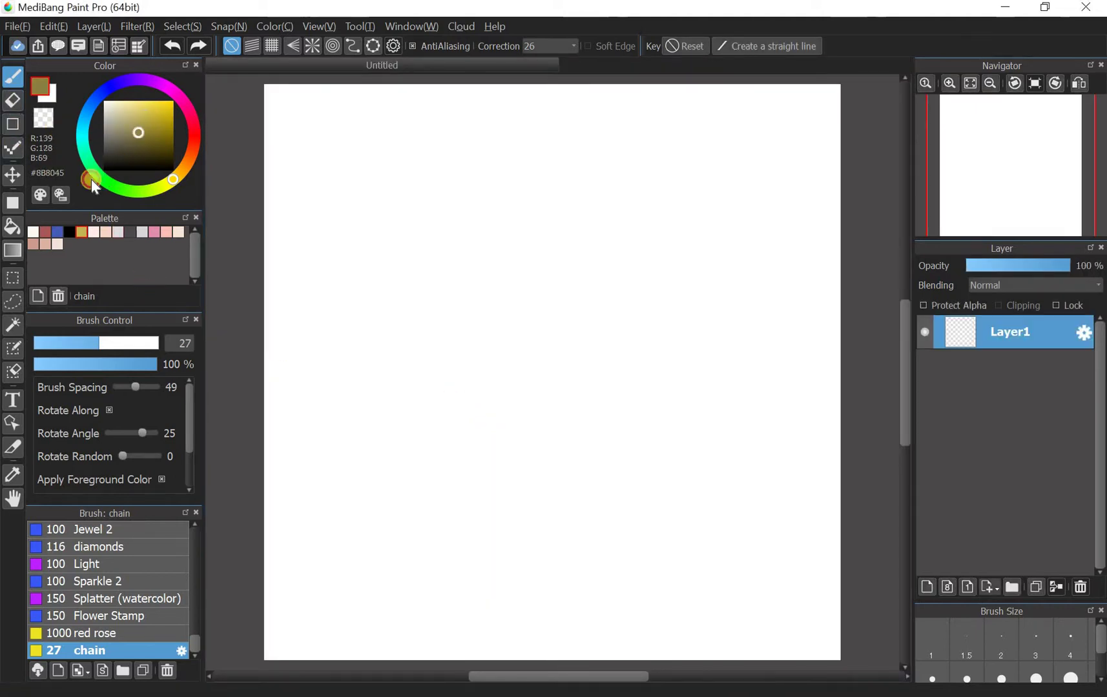
click(13, 203)
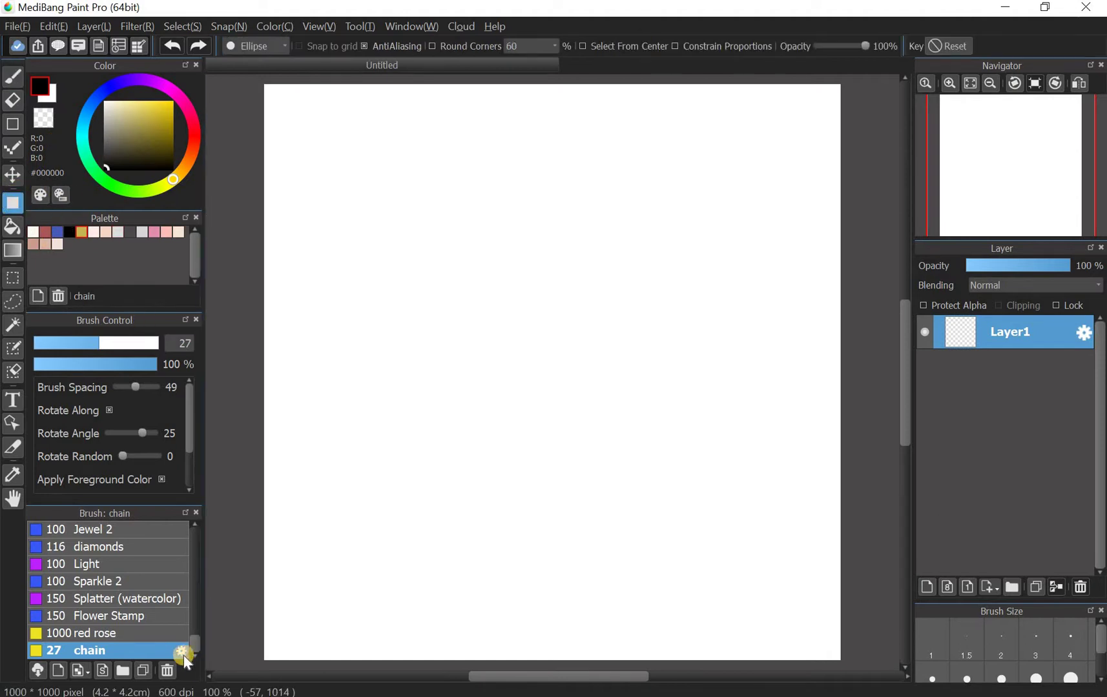
Step: Delete the existing "chain" brush from the brush list
click(167, 670)
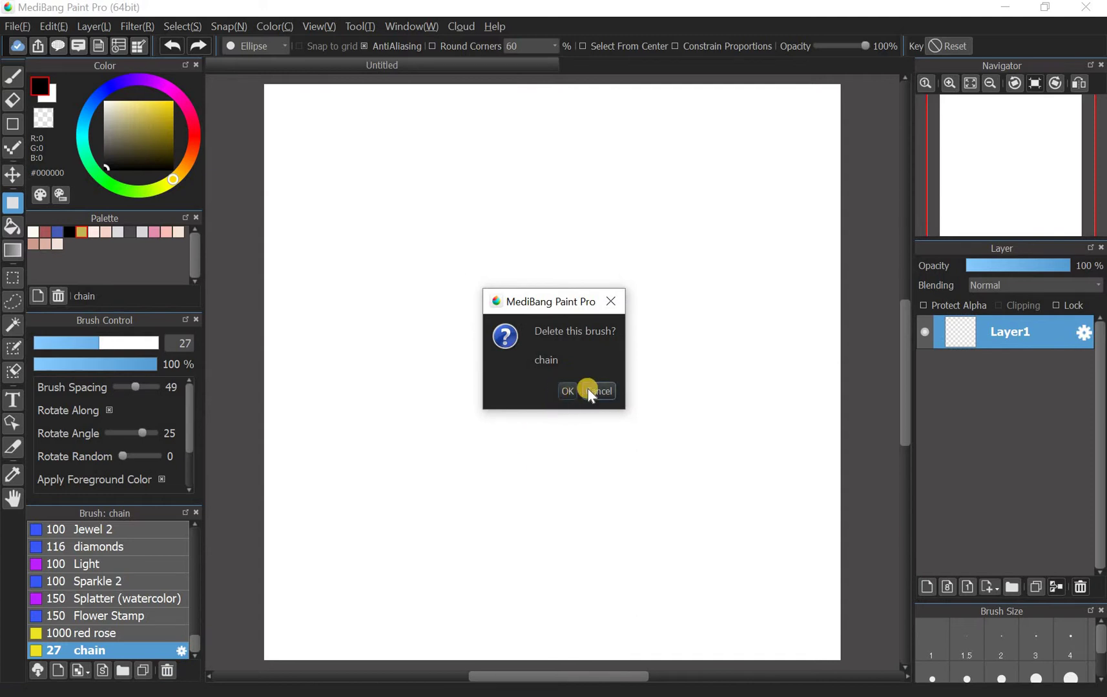
click(571, 390)
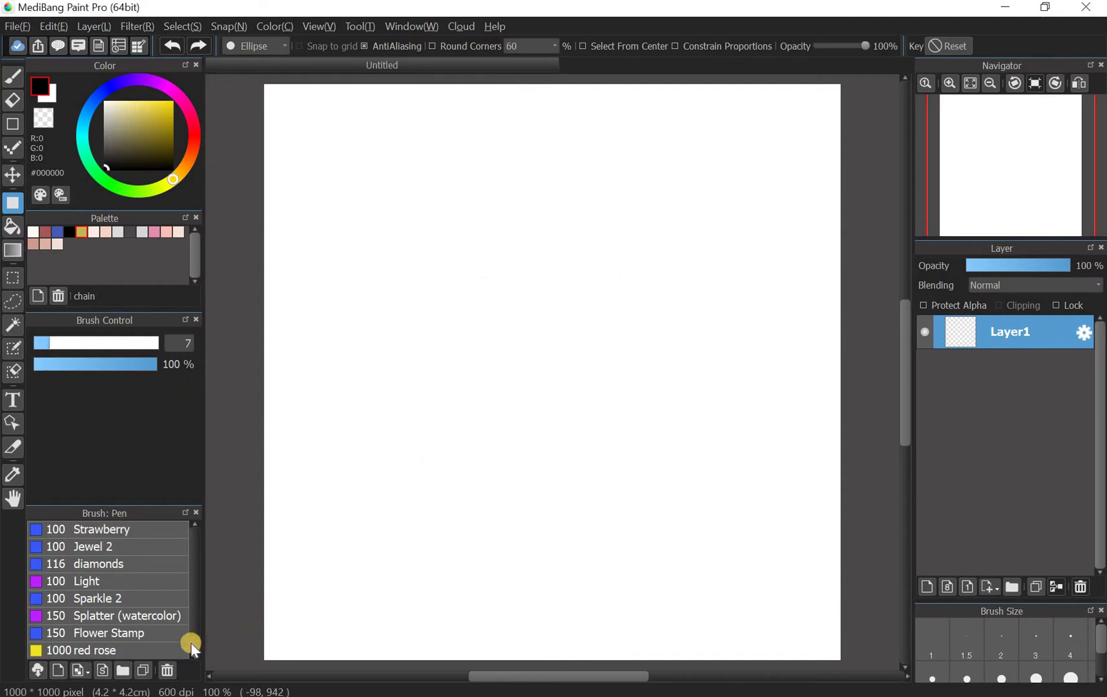
drag(191, 642, 192, 520)
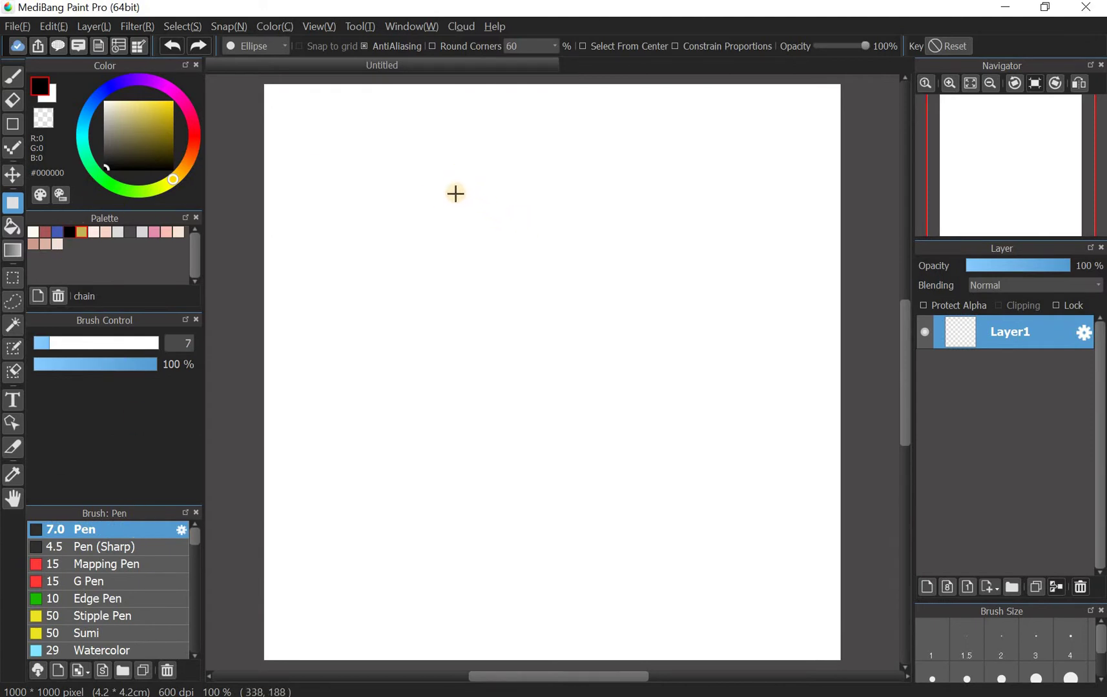
Step: Draw a filled black vertical ellipse about 330 × 520 px in the middle of the canvas
drag(456, 194, 651, 493)
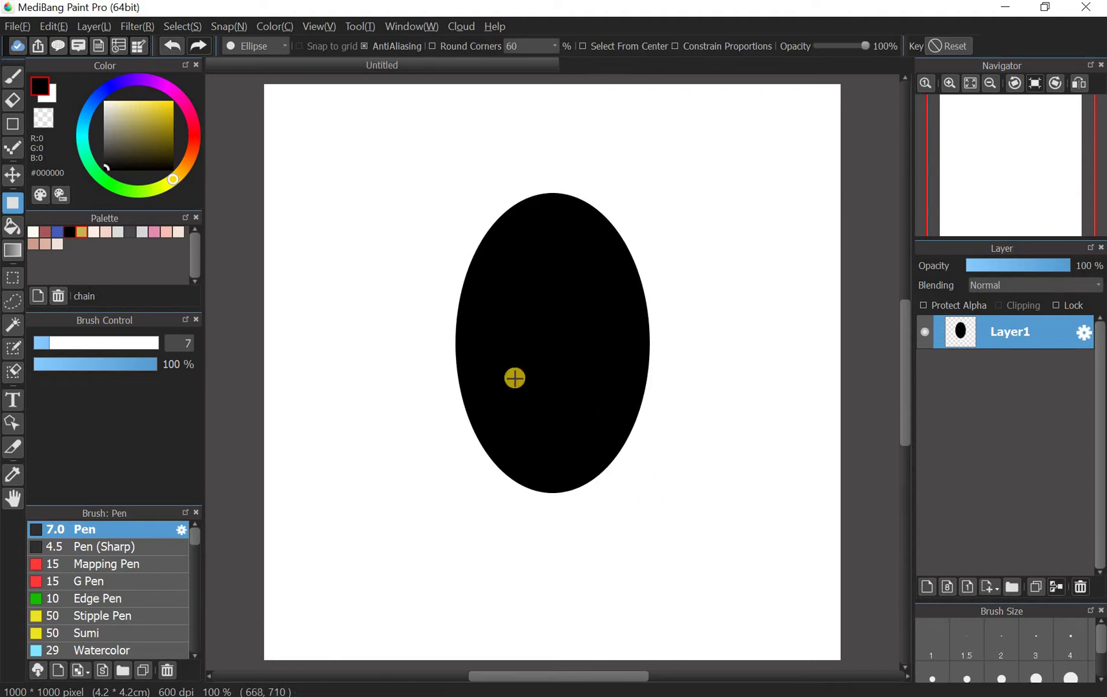
Step: Make an elliptical selection about 290 × 432 px and centre it inside the black ellipse, leaving an even rim
click(19, 283)
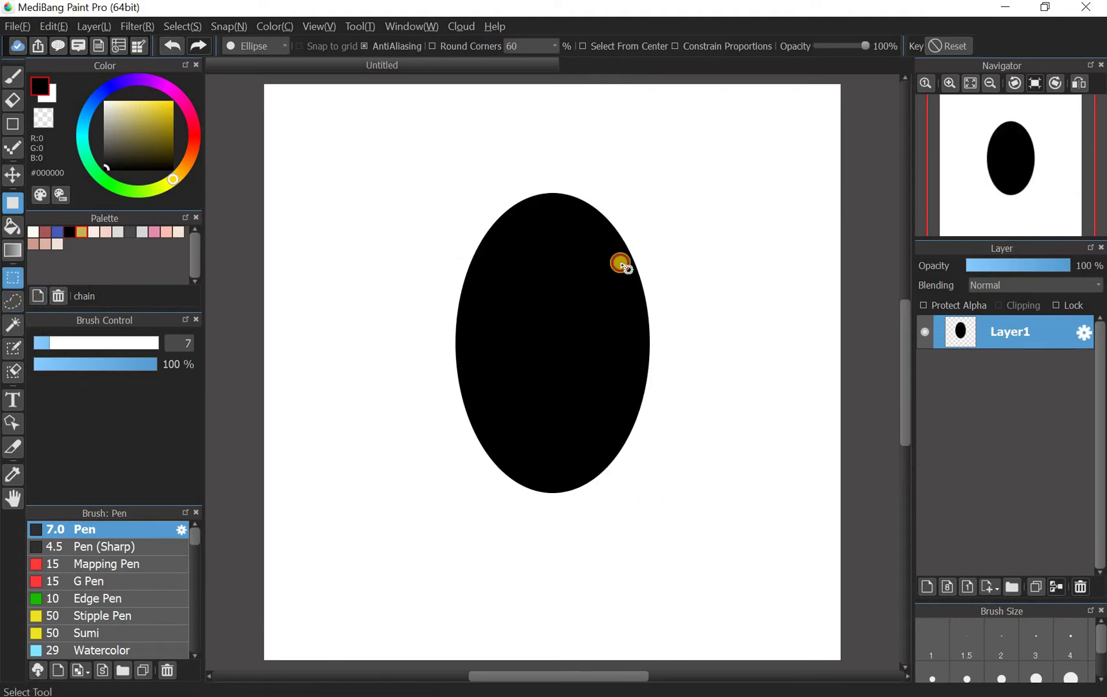
click(276, 51)
click(530, 166)
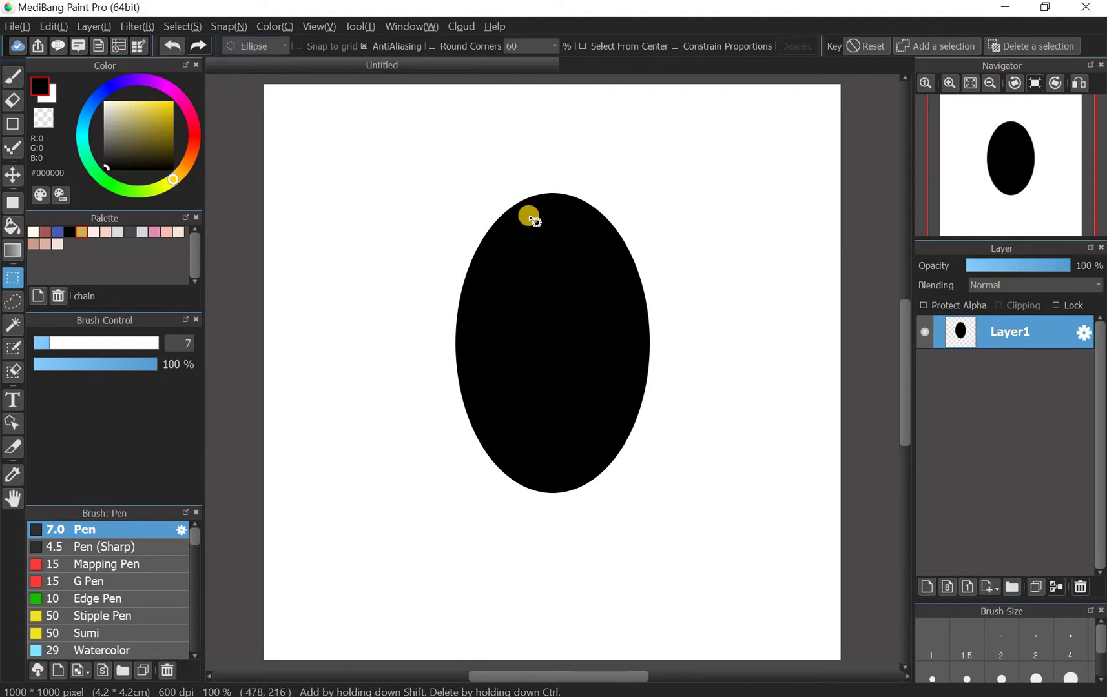
drag(511, 220, 625, 381)
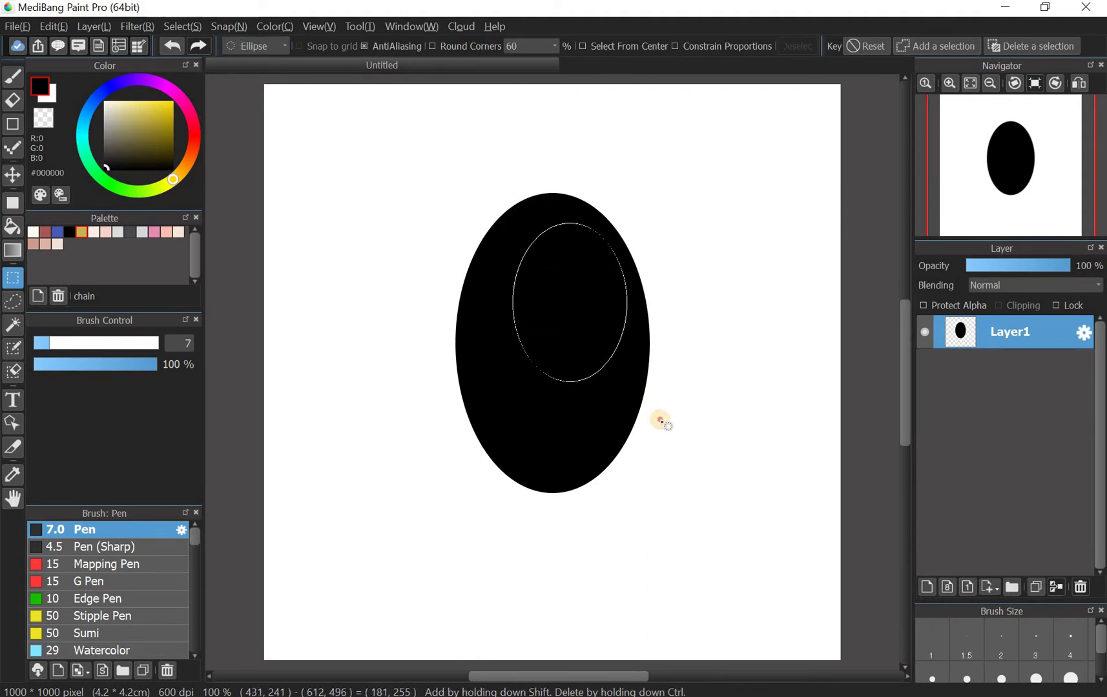
drag(660, 420, 681, 478)
drag(601, 373, 554, 361)
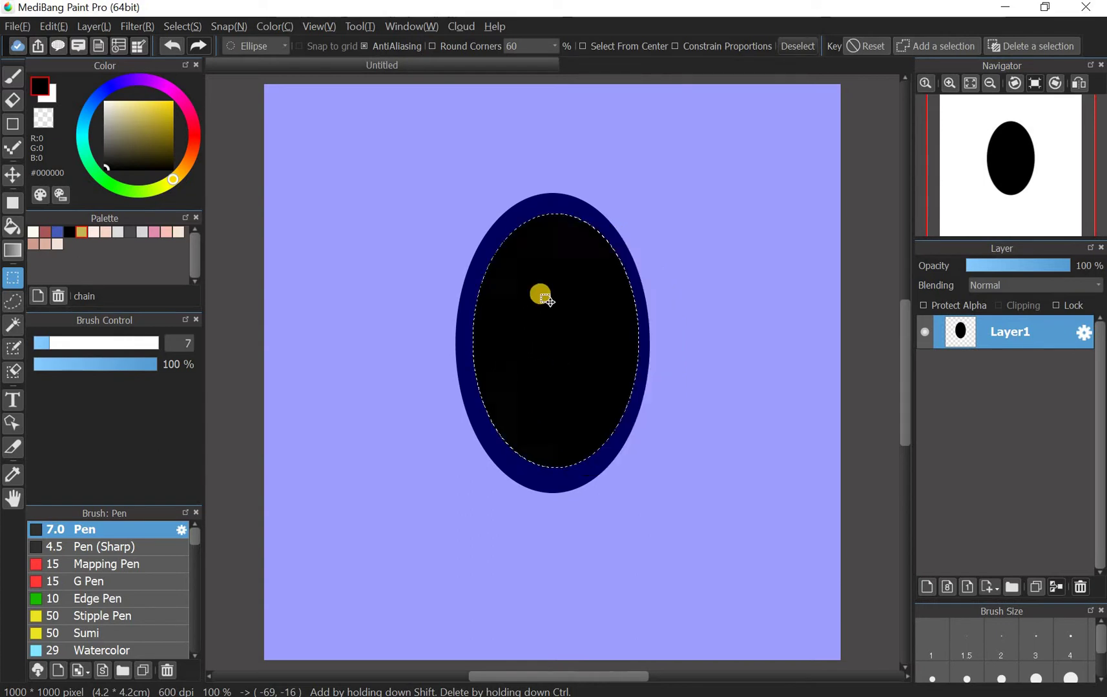
drag(514, 217, 679, 463)
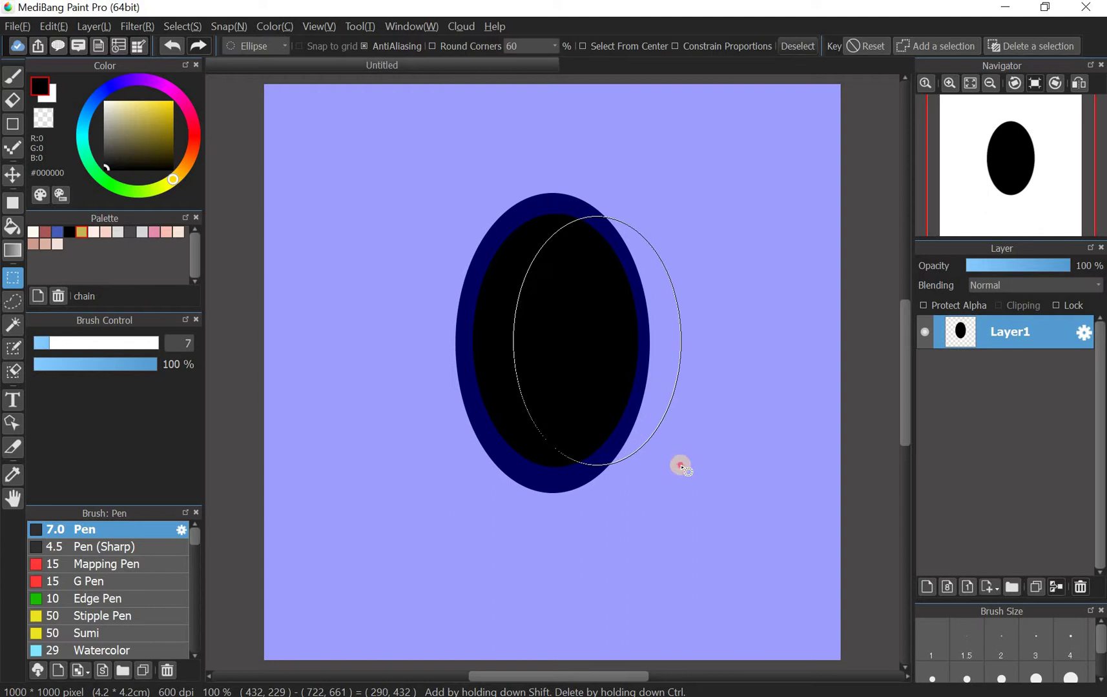
drag(606, 392, 558, 388)
key(Escape)
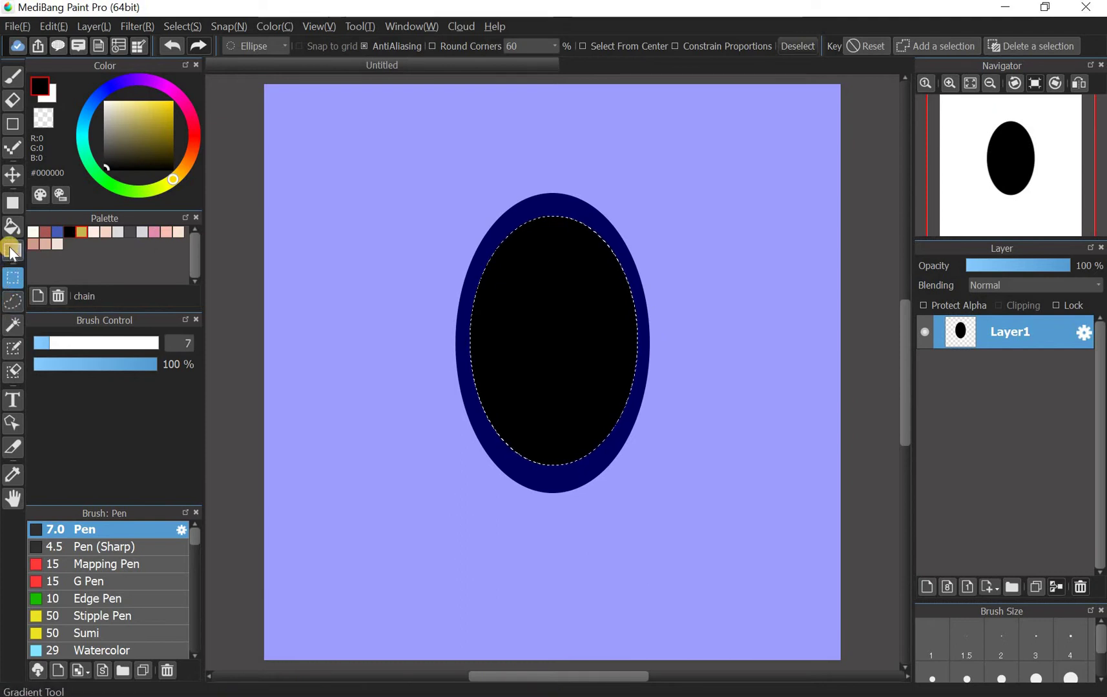
Step: Transform the selected inner ellipse into a narrow vertical ellipse centred across the ring's upper edge and deselect it
click(186, 29)
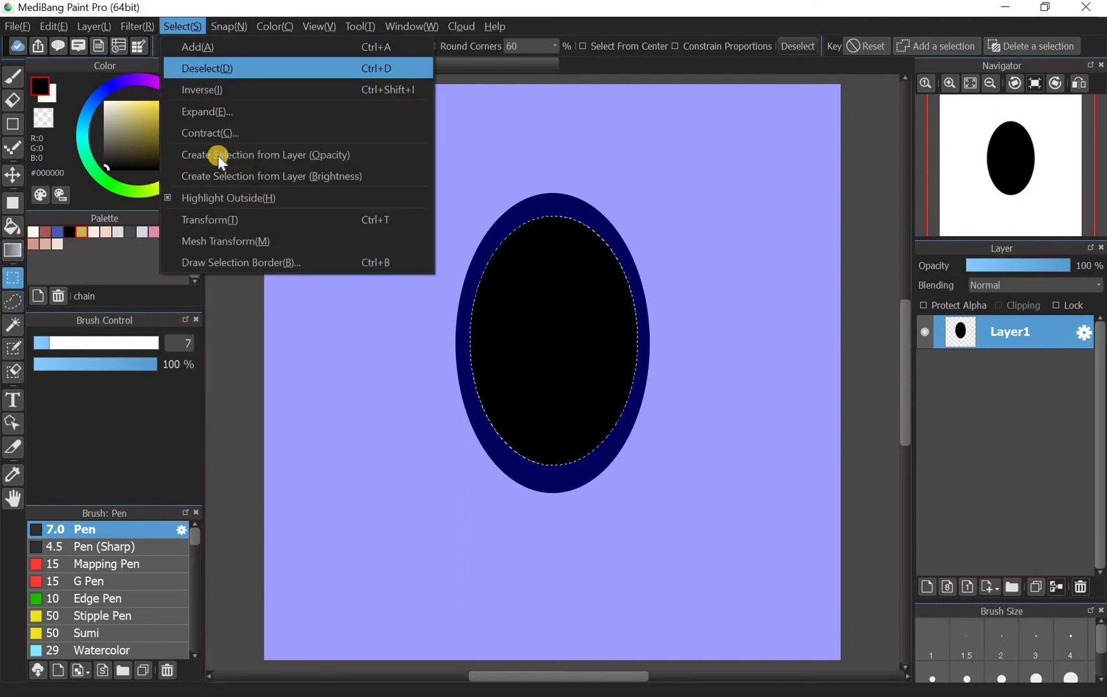
click(217, 218)
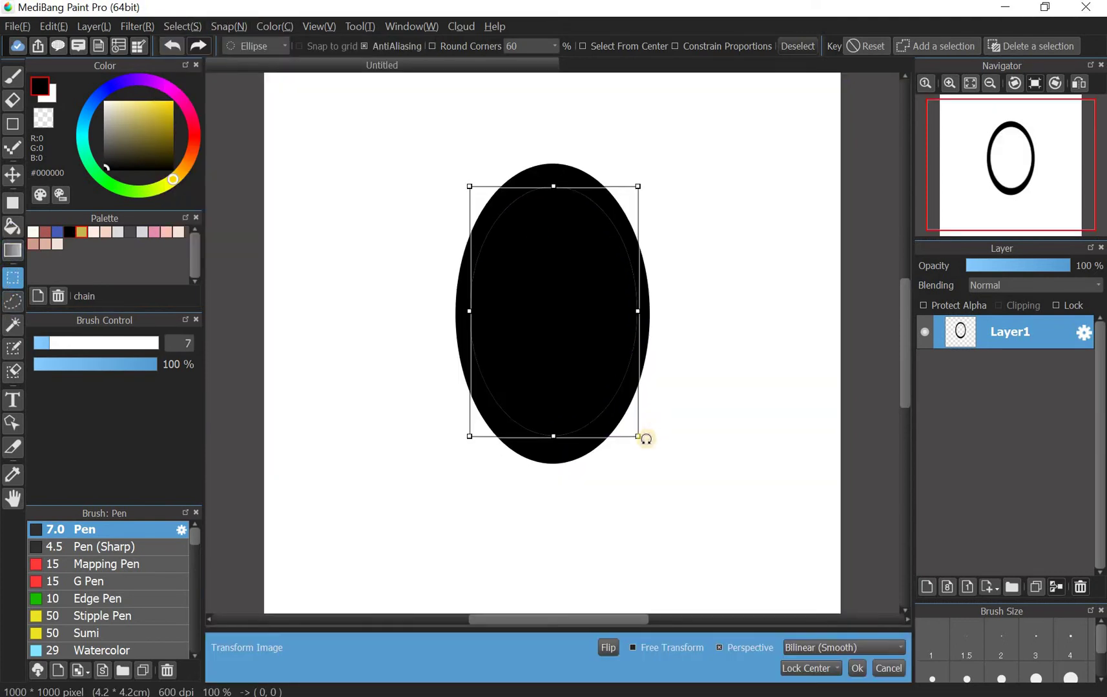
drag(641, 437, 580, 185)
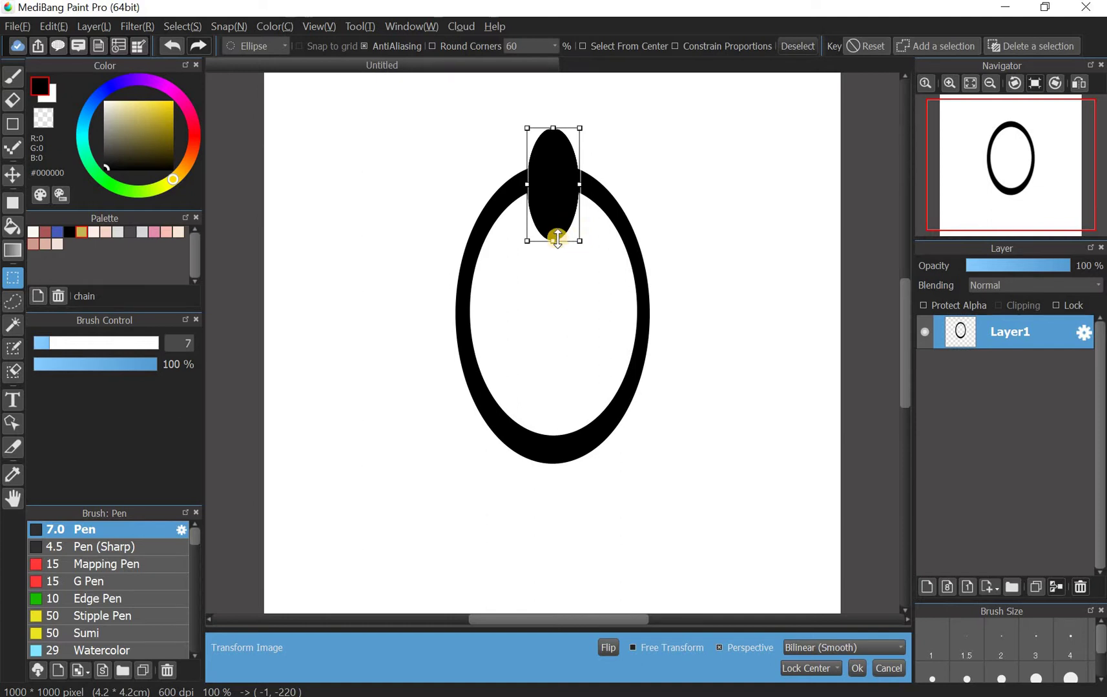
drag(556, 243, 557, 259)
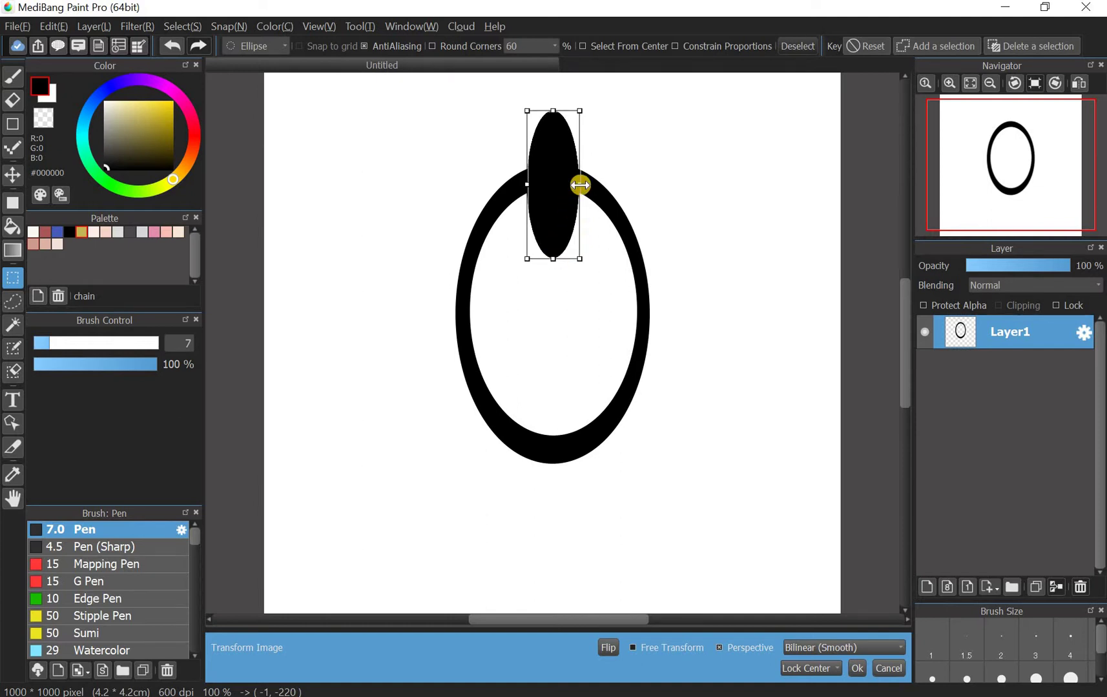
drag(579, 183, 585, 185)
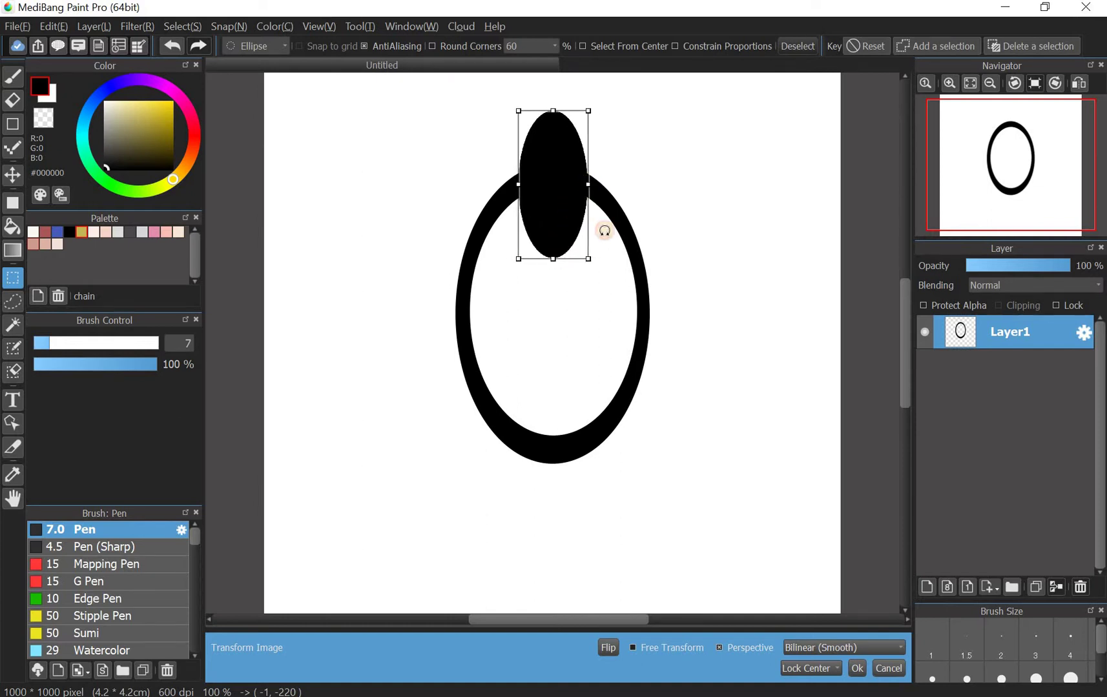
drag(552, 259, 553, 265)
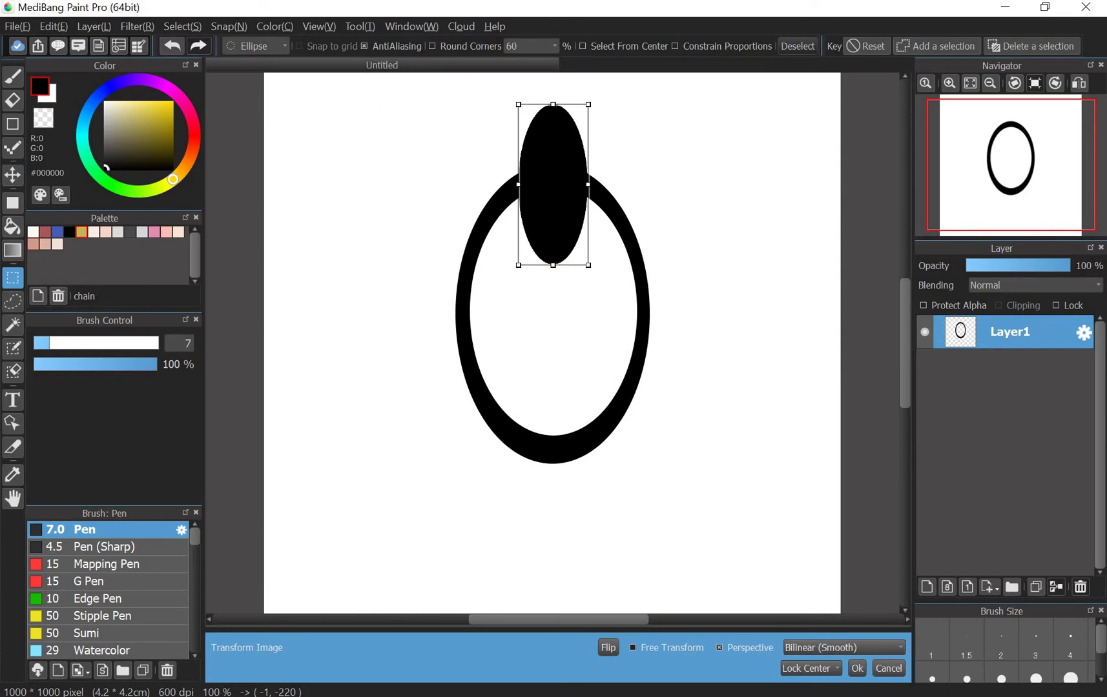
drag(550, 216, 550, 207)
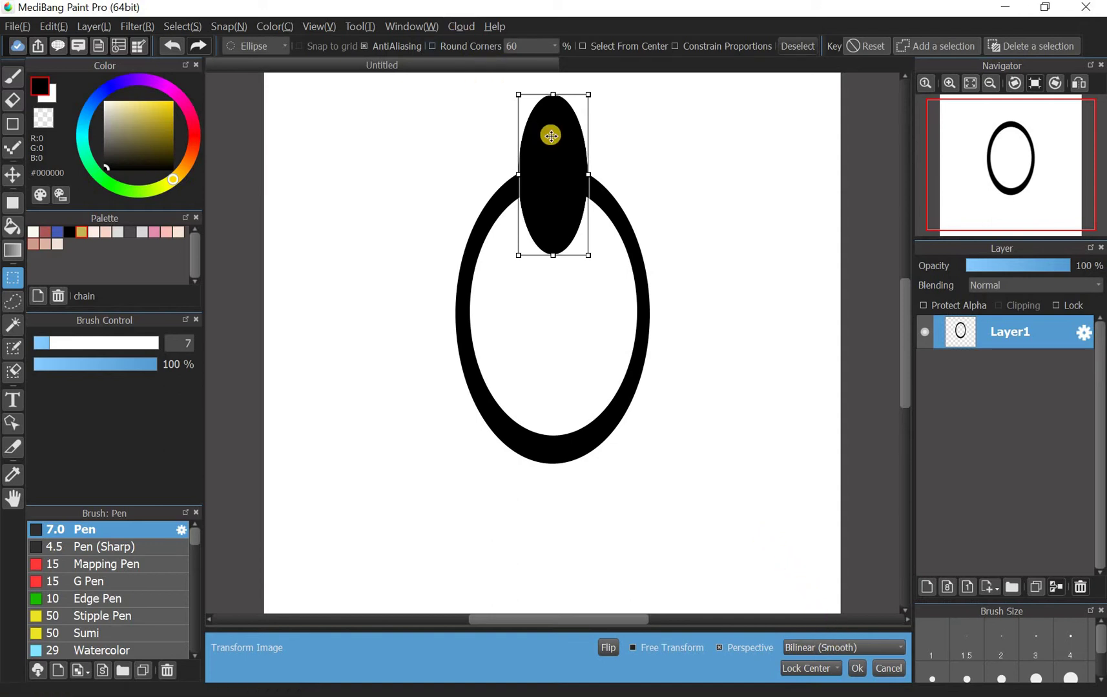
mouse_move(587, 176)
mouse_down()
mouse_move(566, 175)
mouse_move(580, 174)
mouse_up()
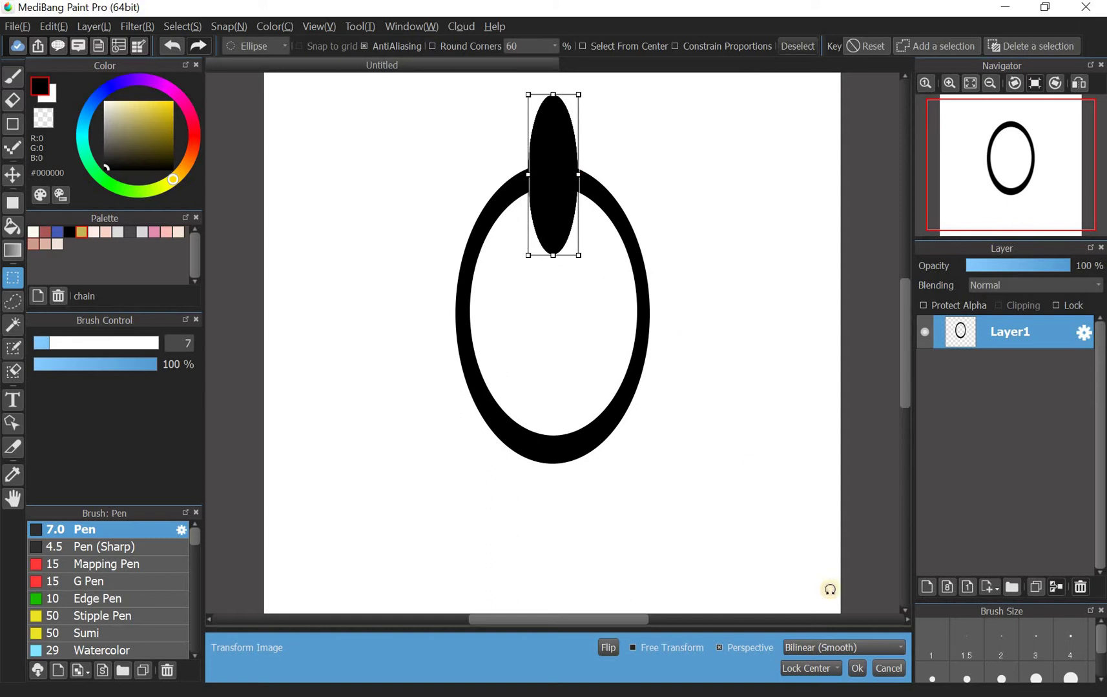
click(857, 669)
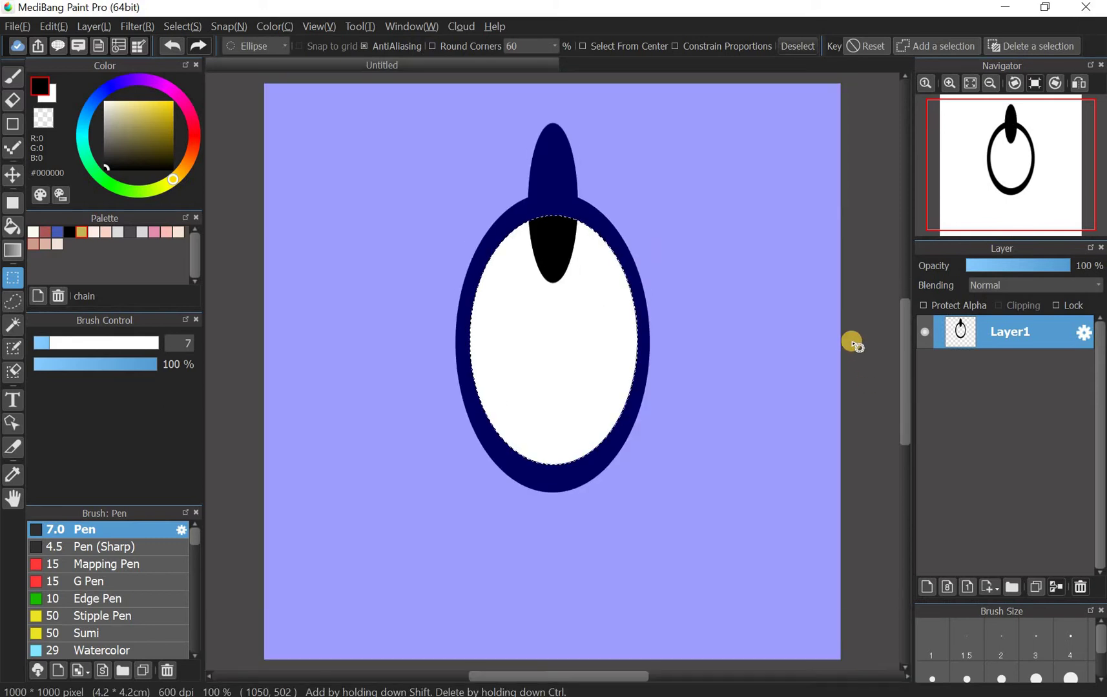
click(785, 45)
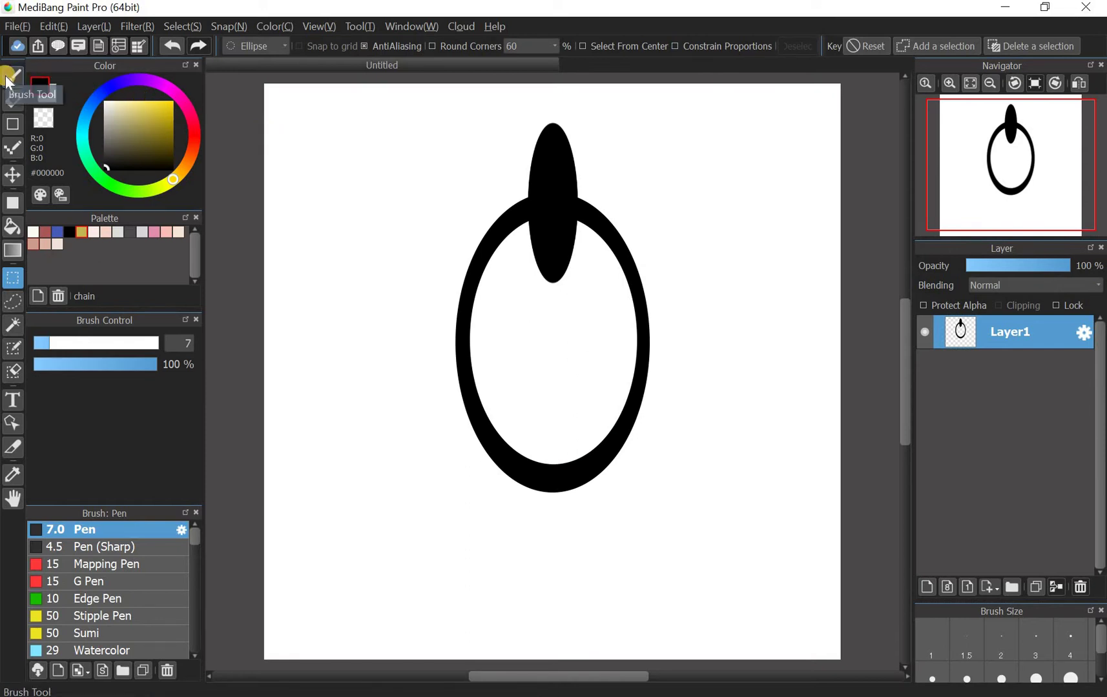
Step: Export the chain link as a transparent PNG named chain, fitted within 600 × 600 px at 600 dpi
click(17, 25)
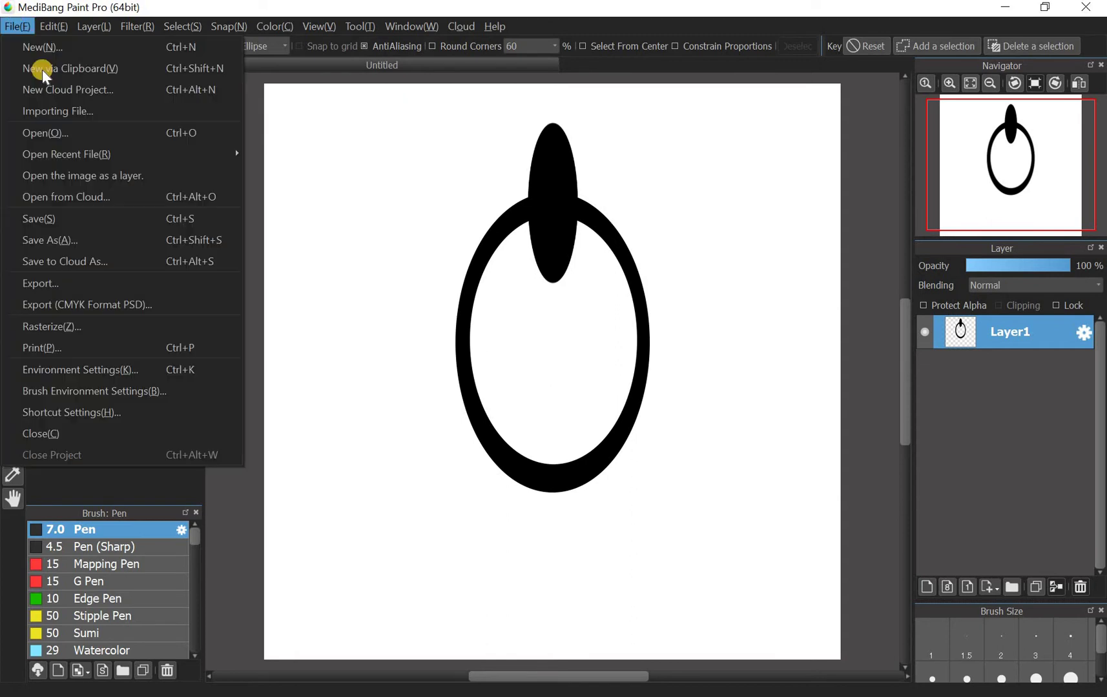
click(63, 284)
click(585, 269)
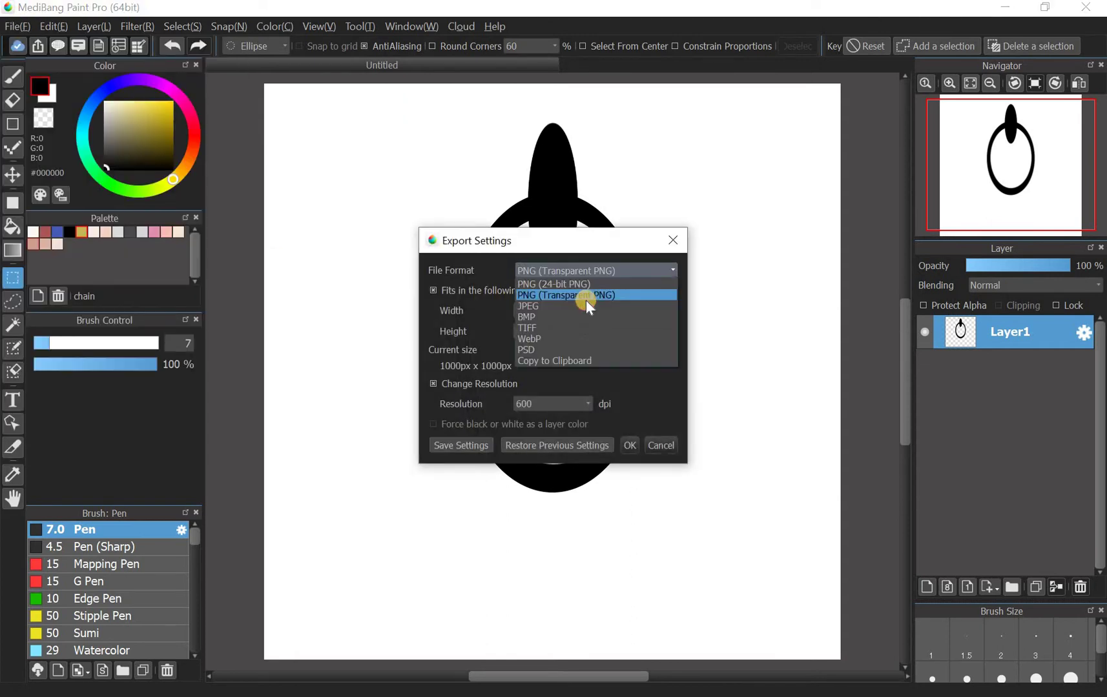
click(584, 291)
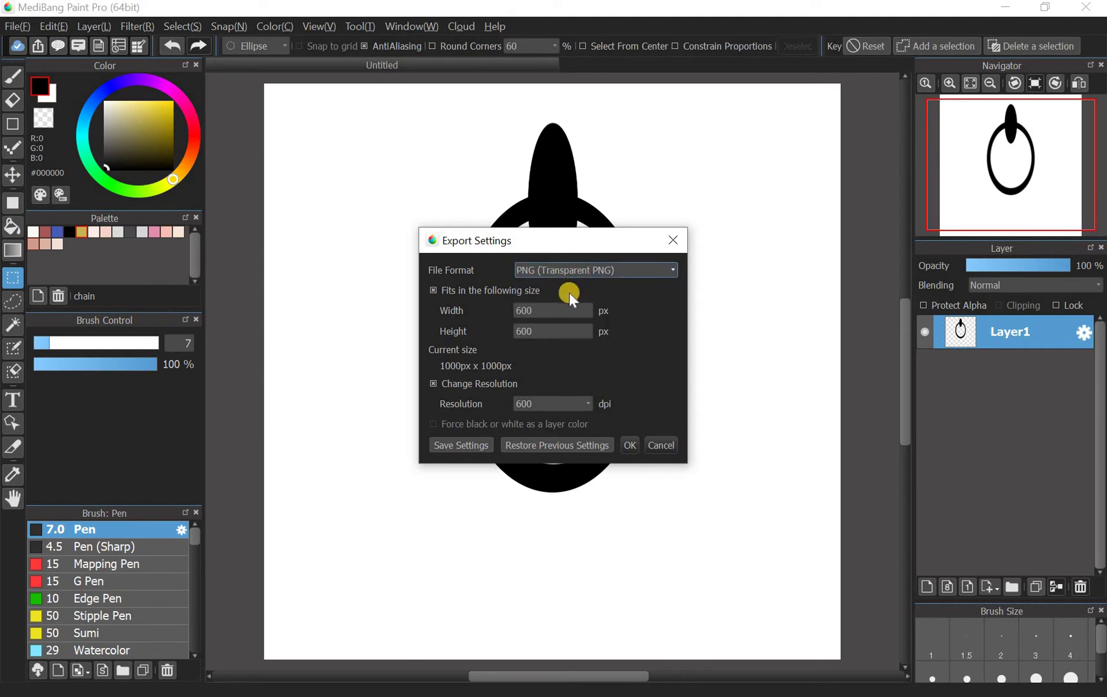
click(559, 311)
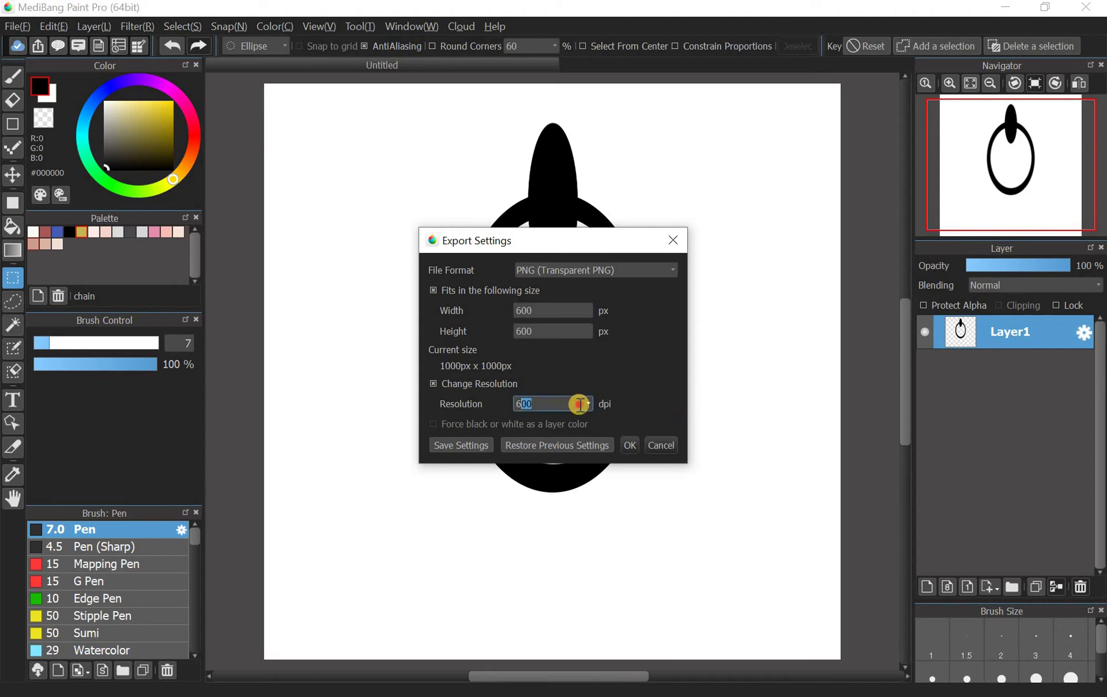
click(626, 446)
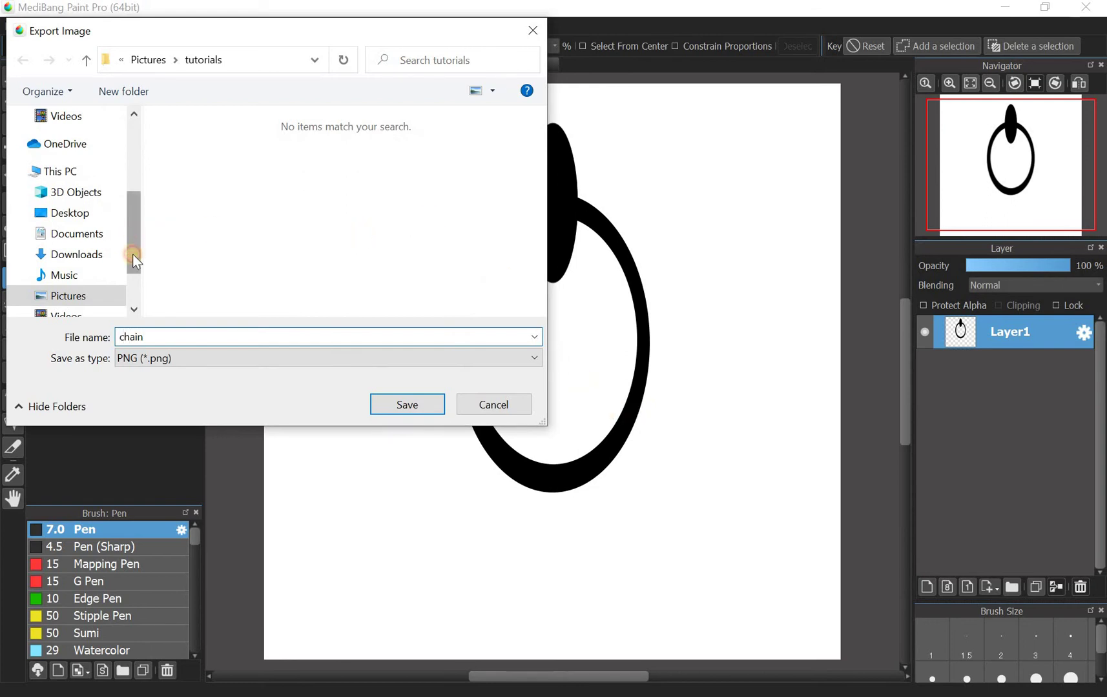
mouse_move(132, 253)
mouse_down()
mouse_move(133, 275)
mouse_move(121, 253)
mouse_up()
click(416, 407)
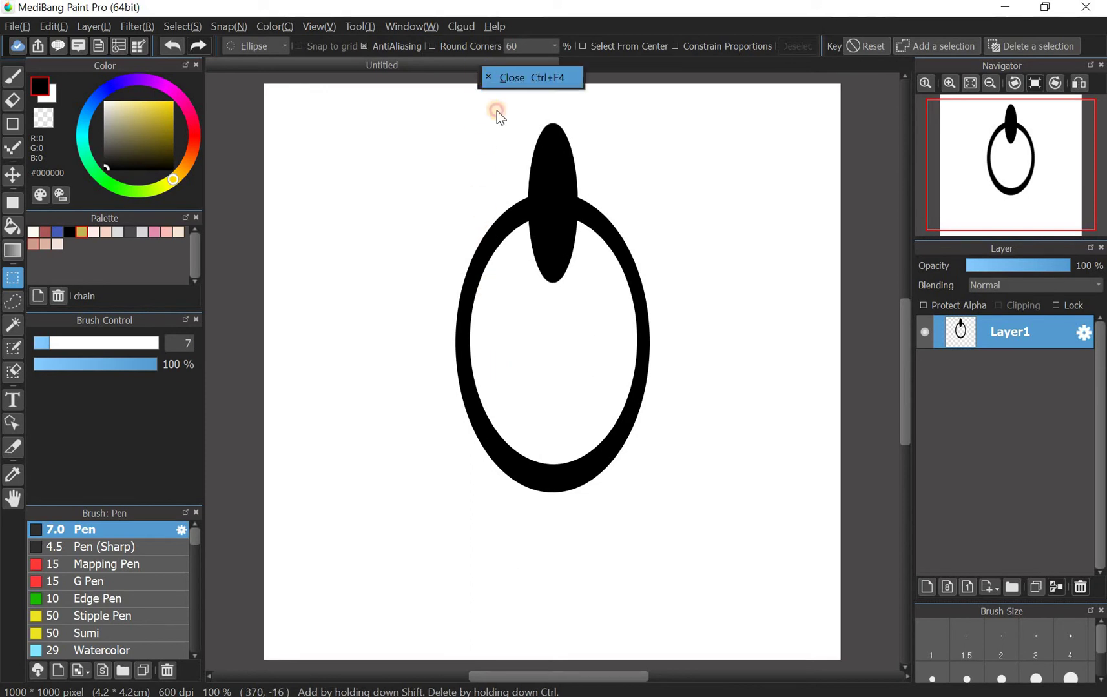
Step: Close the chain link drawing and create a new 14.8 × 21 cm image at 600 dpi
click(513, 77)
click(585, 391)
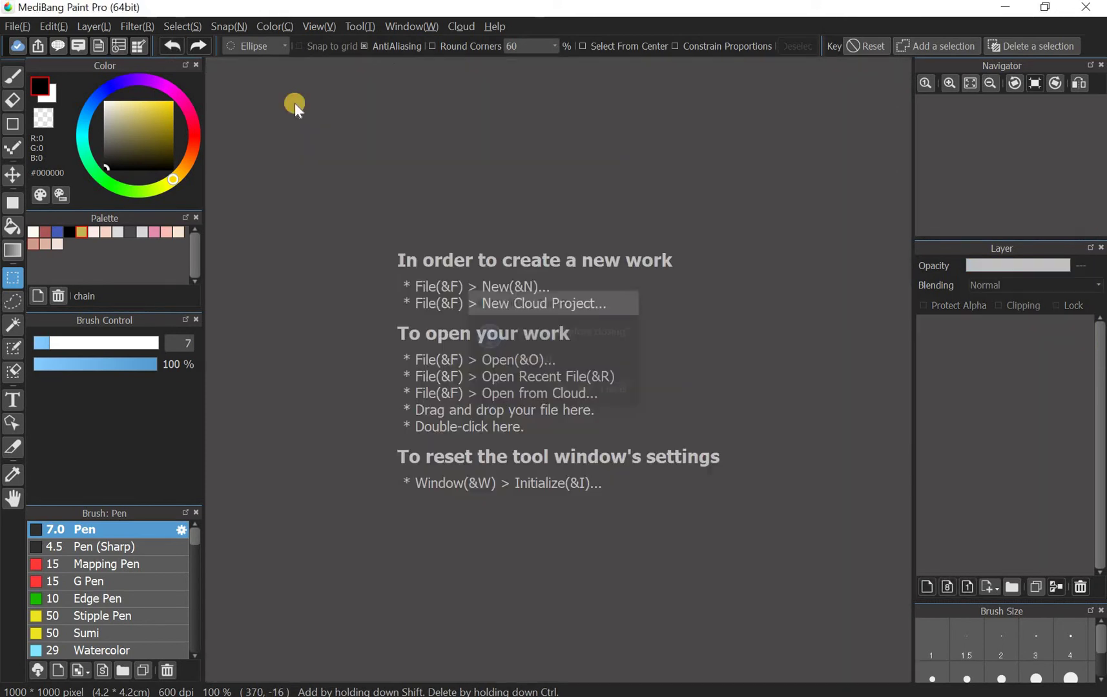
click(14, 29)
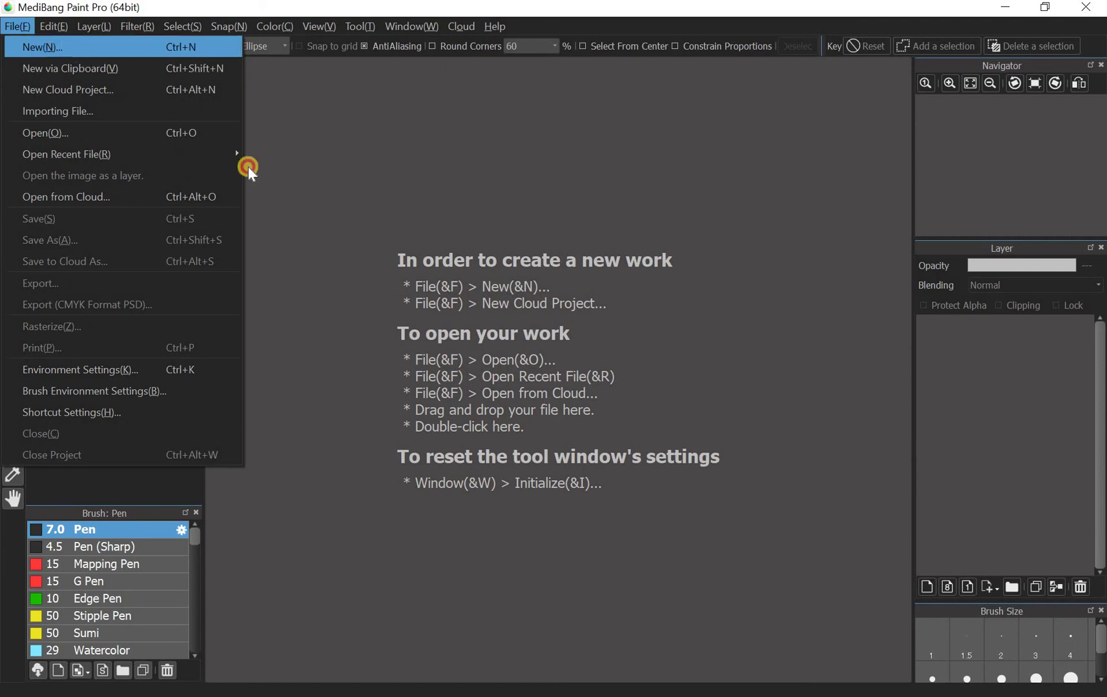
key(Return)
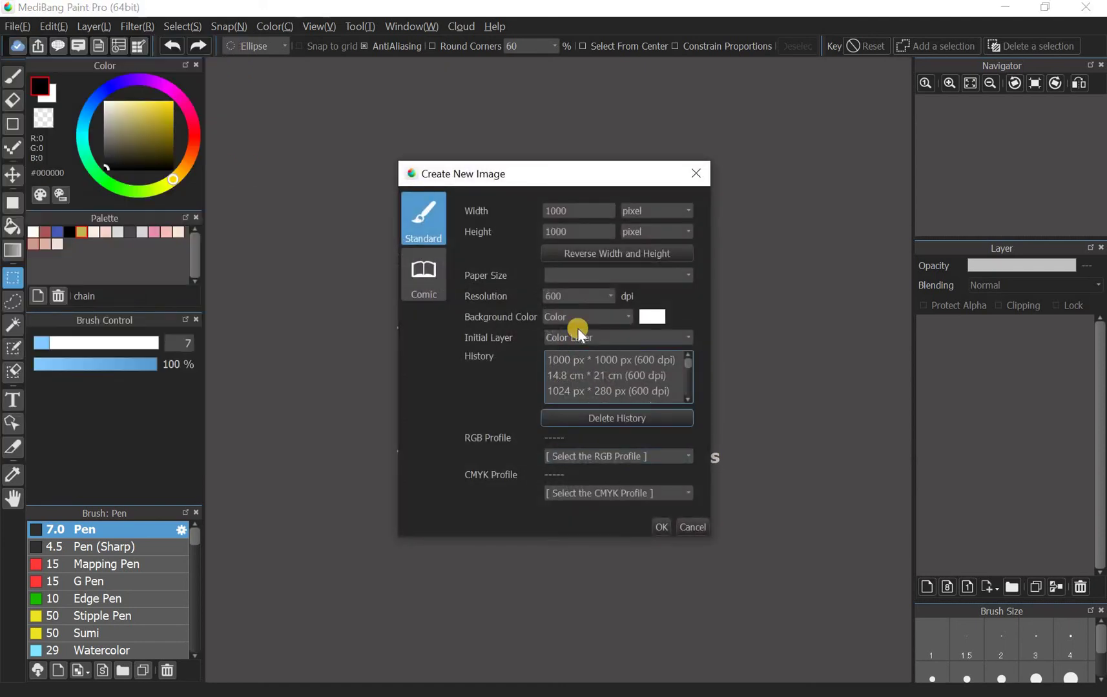
click(604, 371)
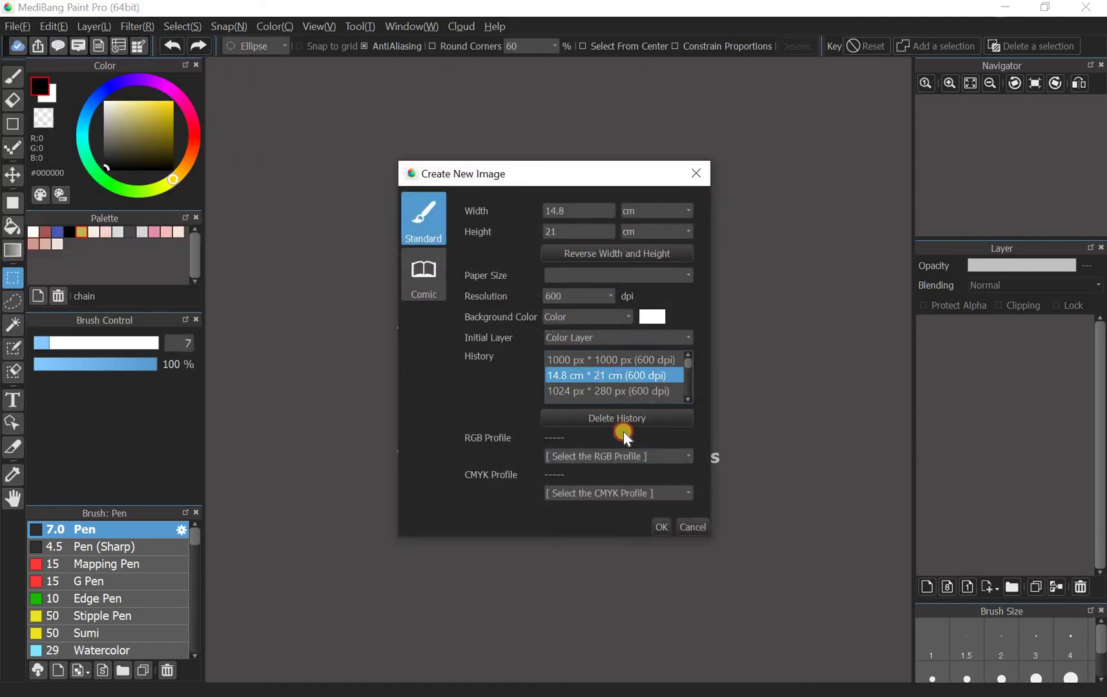
click(657, 524)
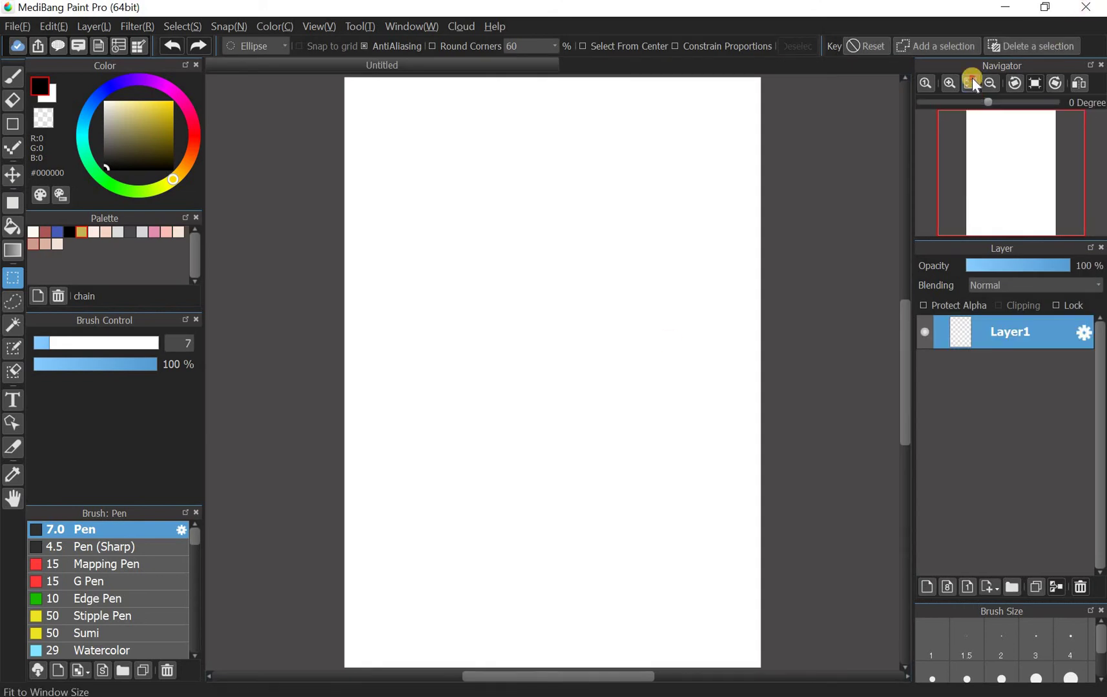
click(949, 83)
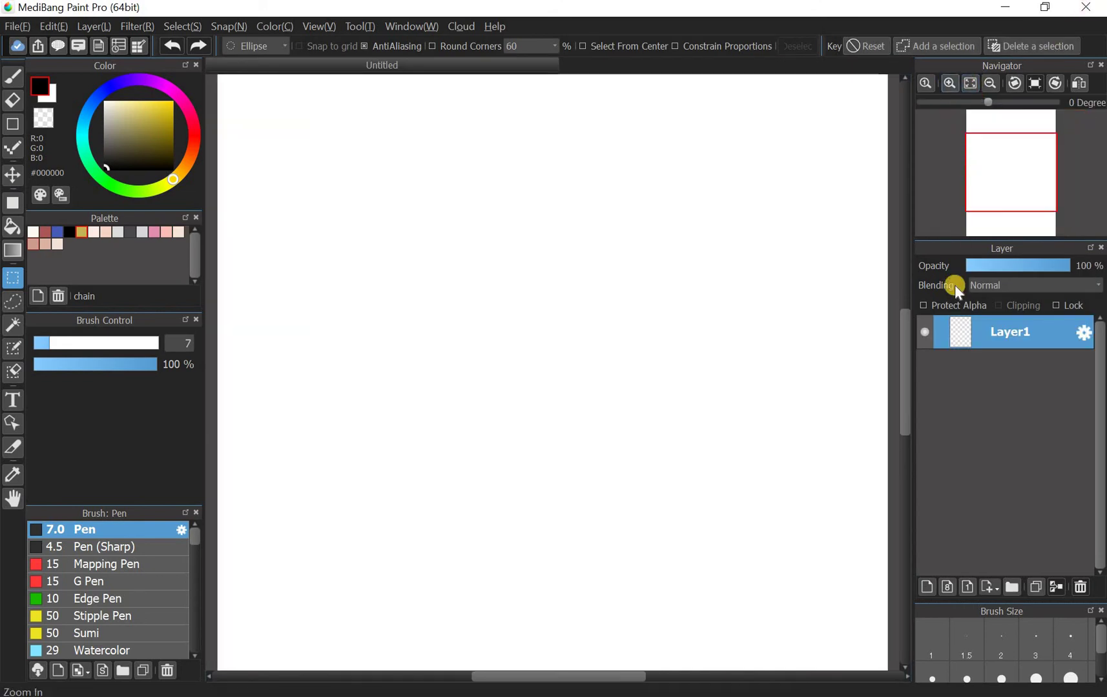
Step: Add a new bitmap brush from the chain PNG file stored in the Pictures folder
click(990, 81)
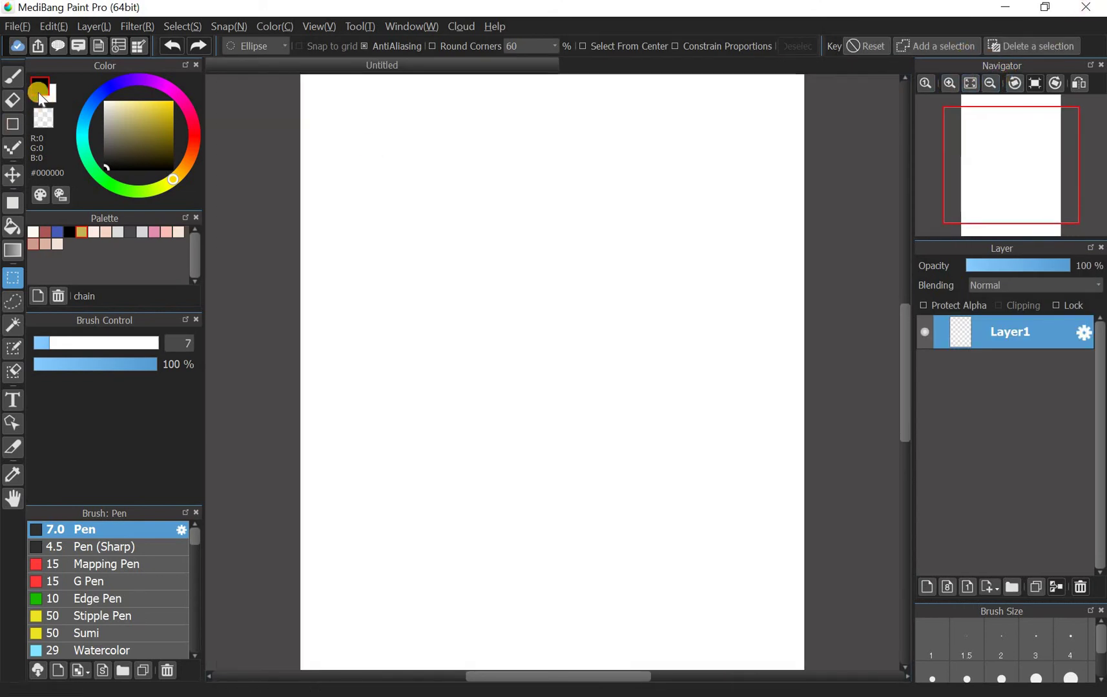
click(13, 77)
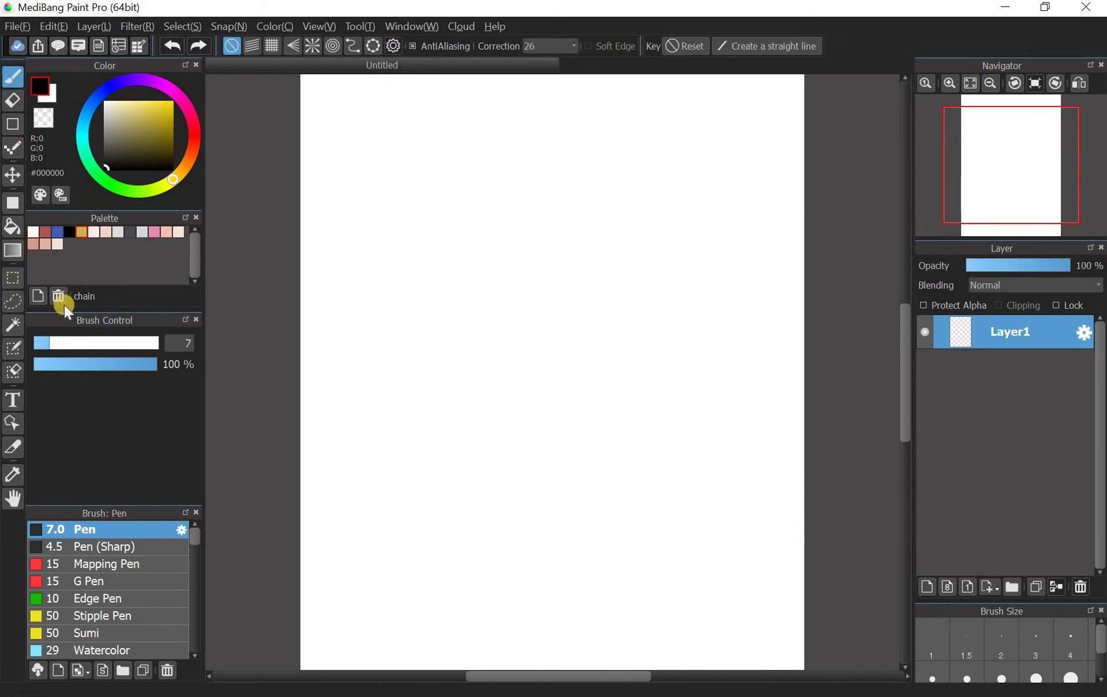
click(83, 664)
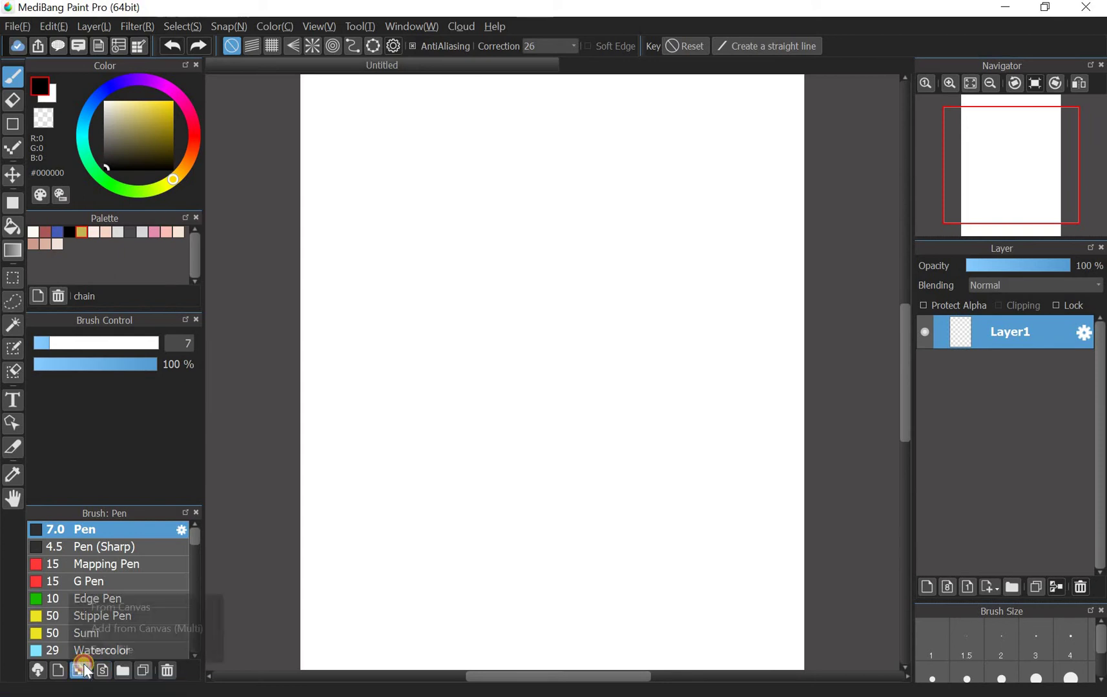
click(95, 647)
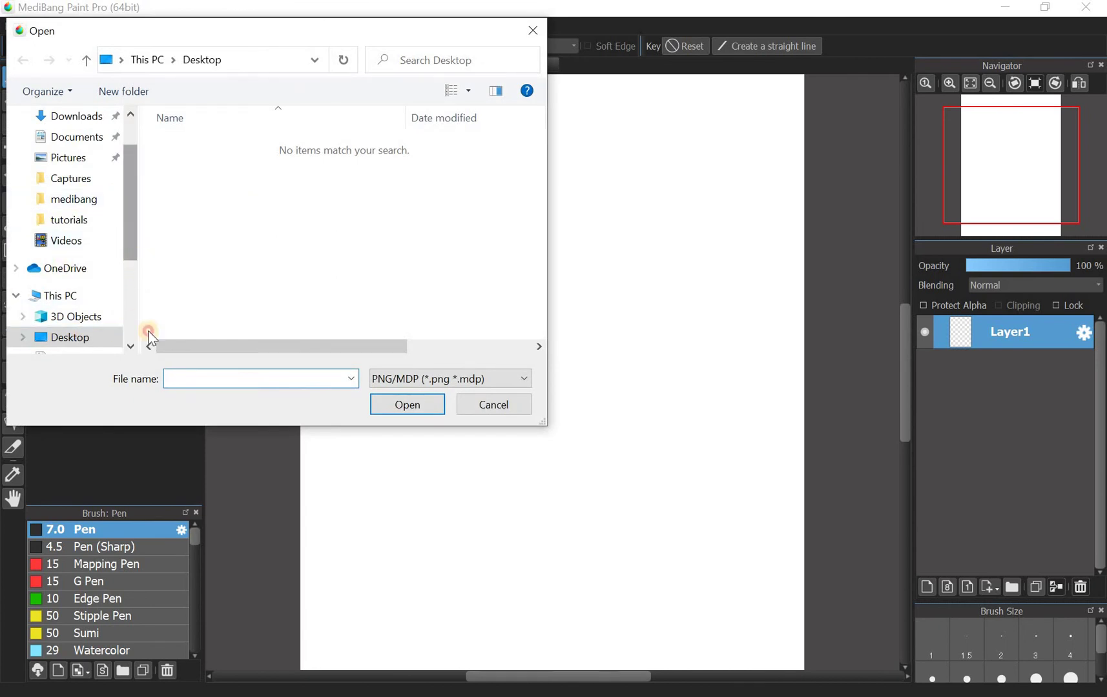
scroll(107, 294, down, 3)
click(114, 250)
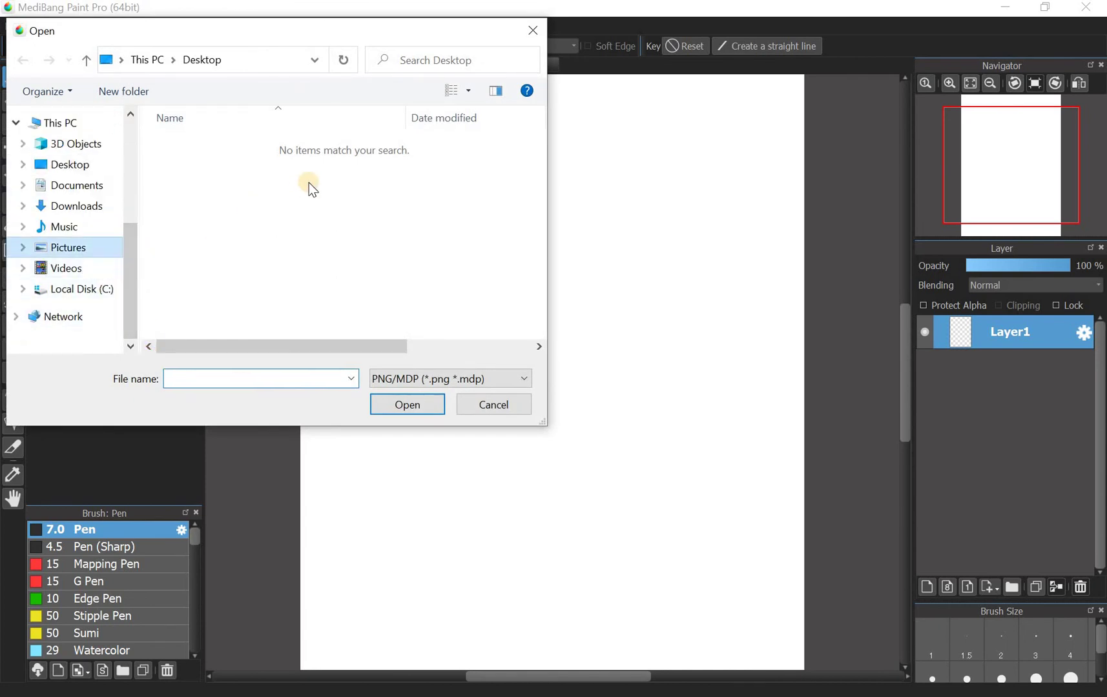
double_click(370, 150)
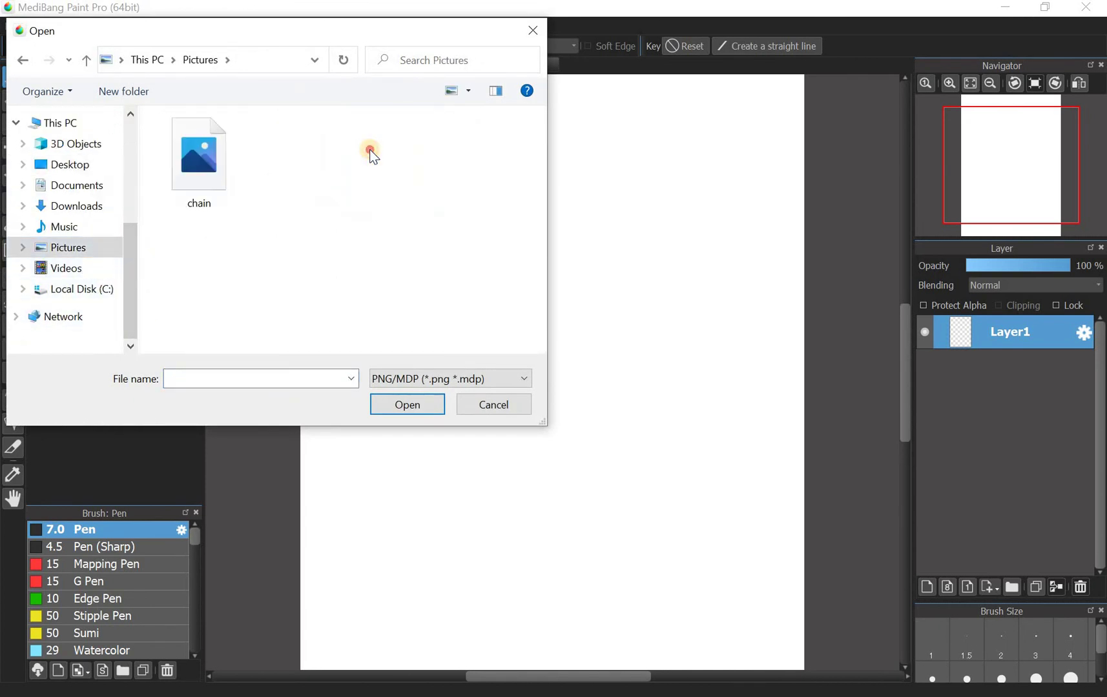
click(185, 171)
click(425, 410)
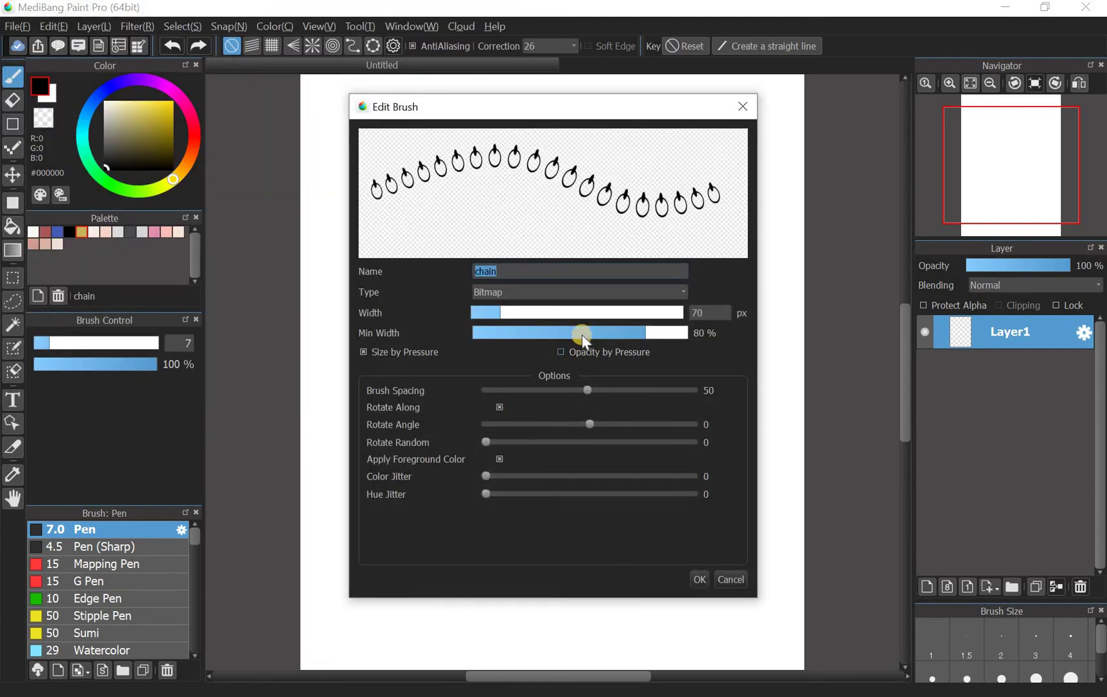
Step: Set the chain brush's width to 68 px, brush spacing to 50 and rotate angle to 26
click(482, 317)
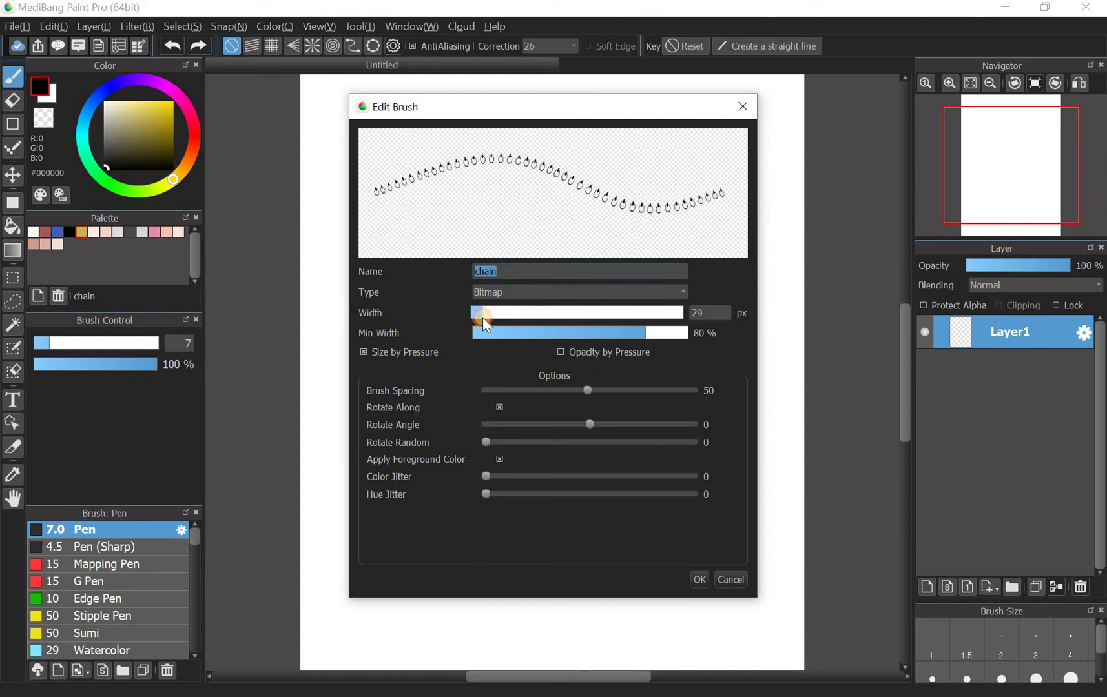
click(499, 314)
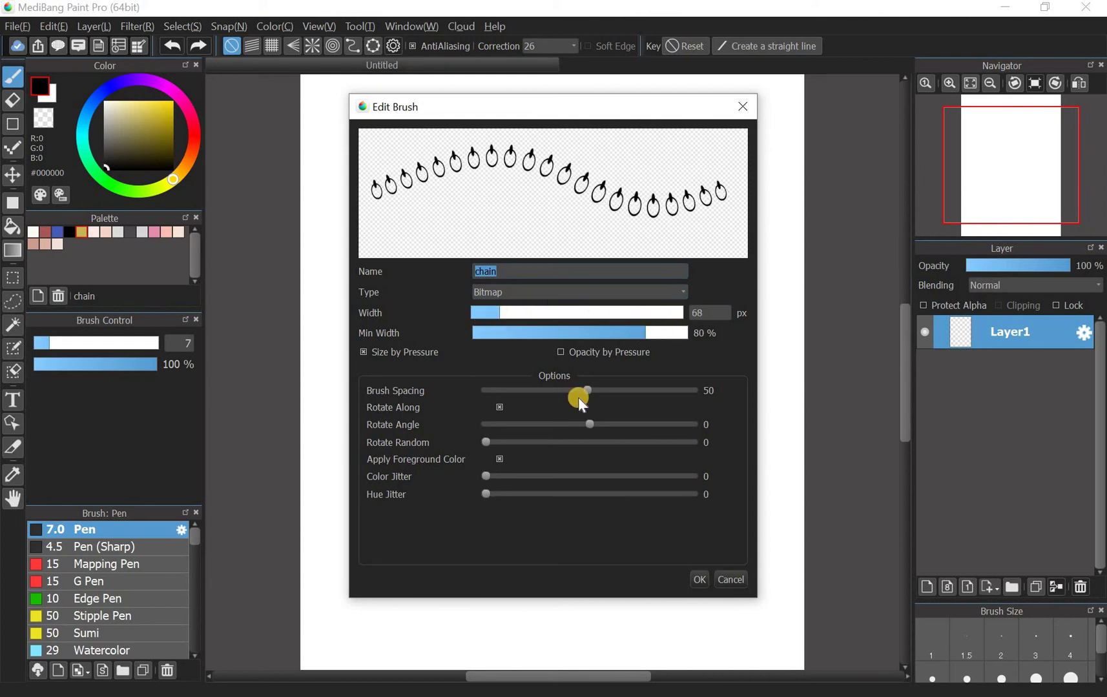
mouse_move(591, 392)
mouse_down()
mouse_move(615, 392)
mouse_move(612, 423)
mouse_move(645, 422)
mouse_up()
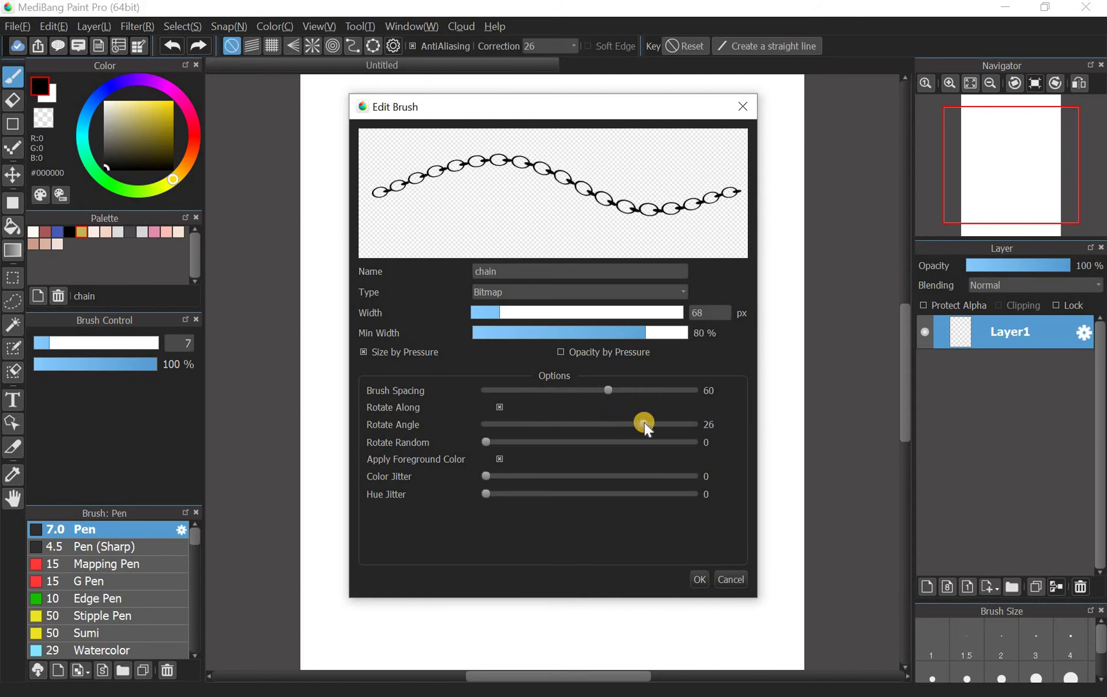
drag(602, 388, 581, 390)
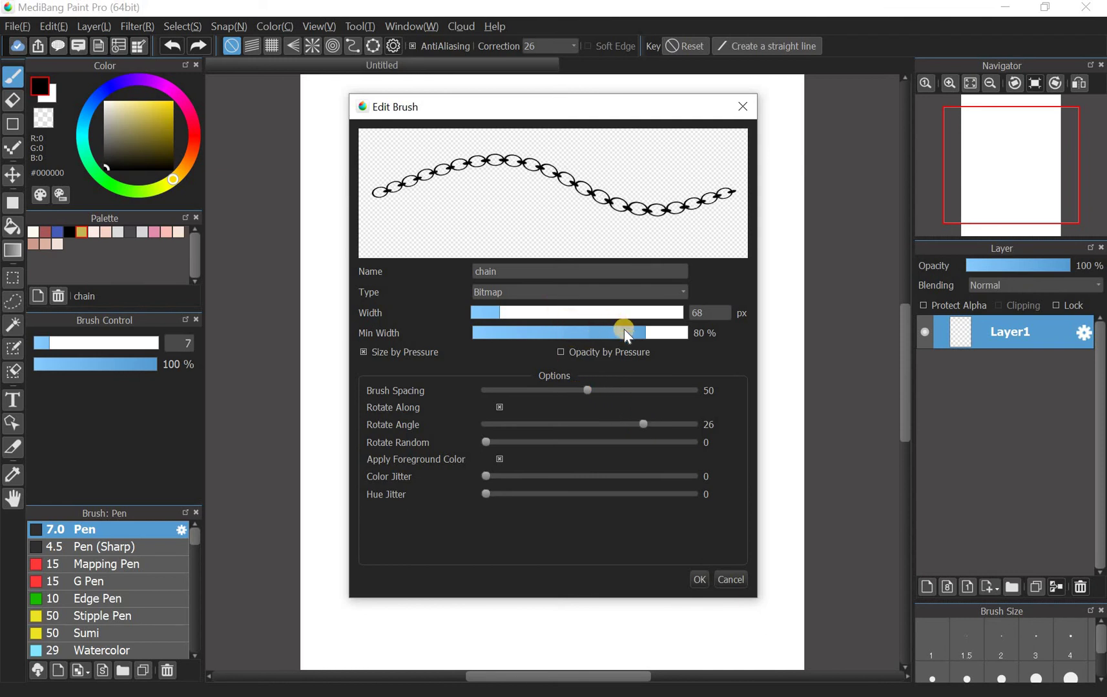
Step: Set the chain brush's minimum width to 100 % and its width to 17 px, and save the brush
drag(646, 335, 711, 334)
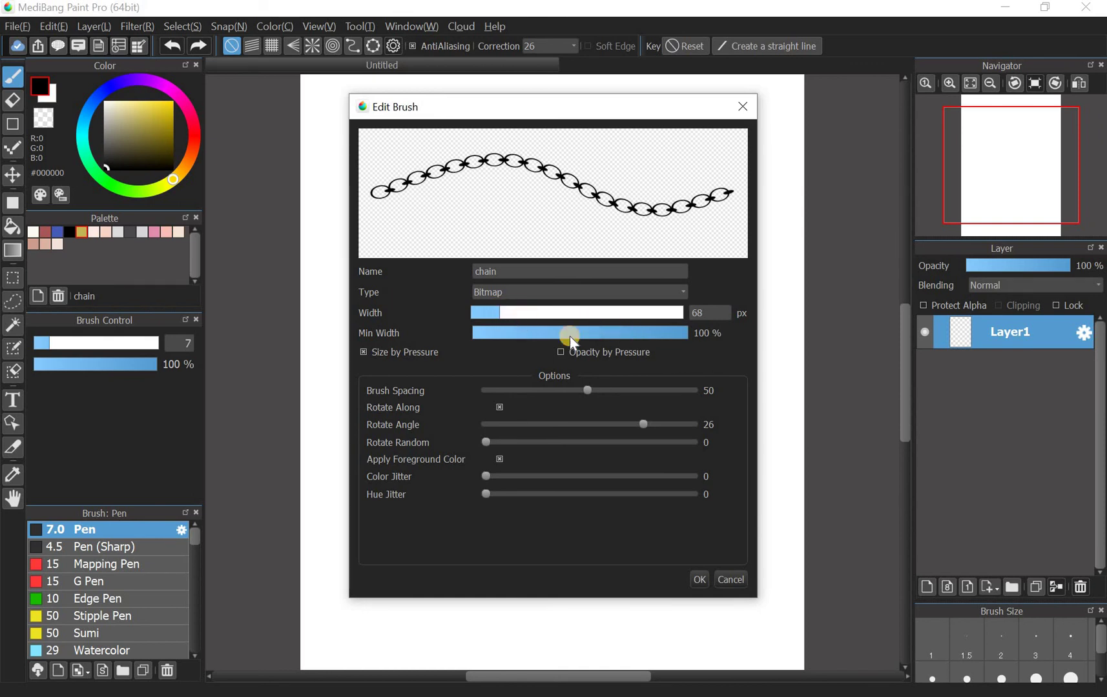
drag(579, 332, 546, 332)
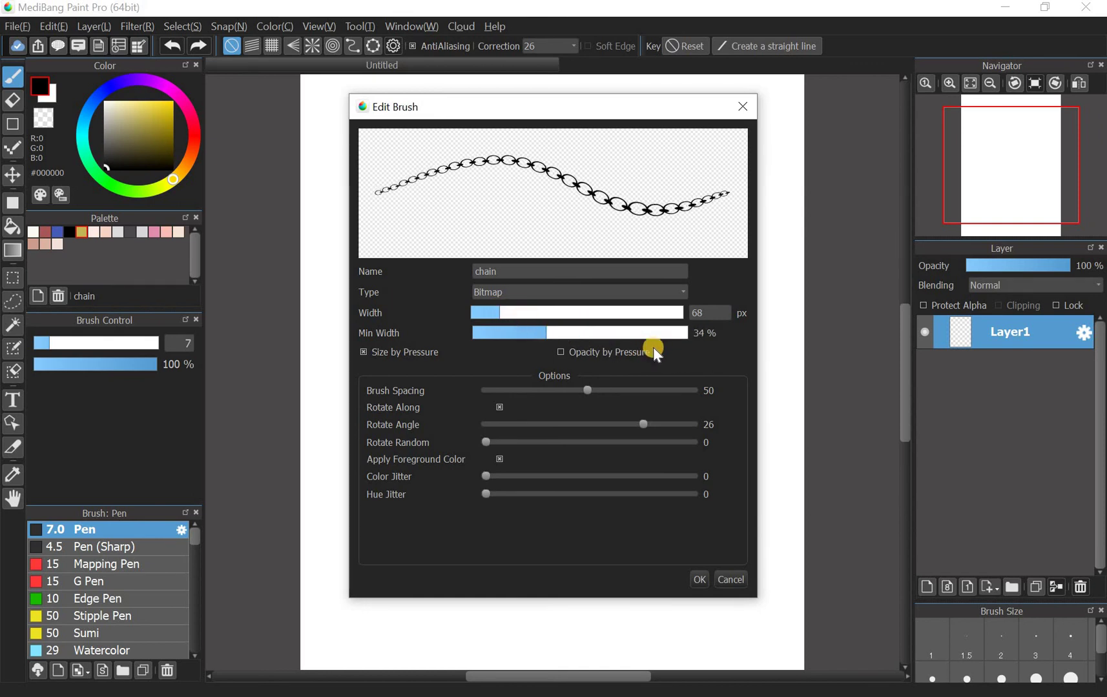
drag(675, 342, 726, 336)
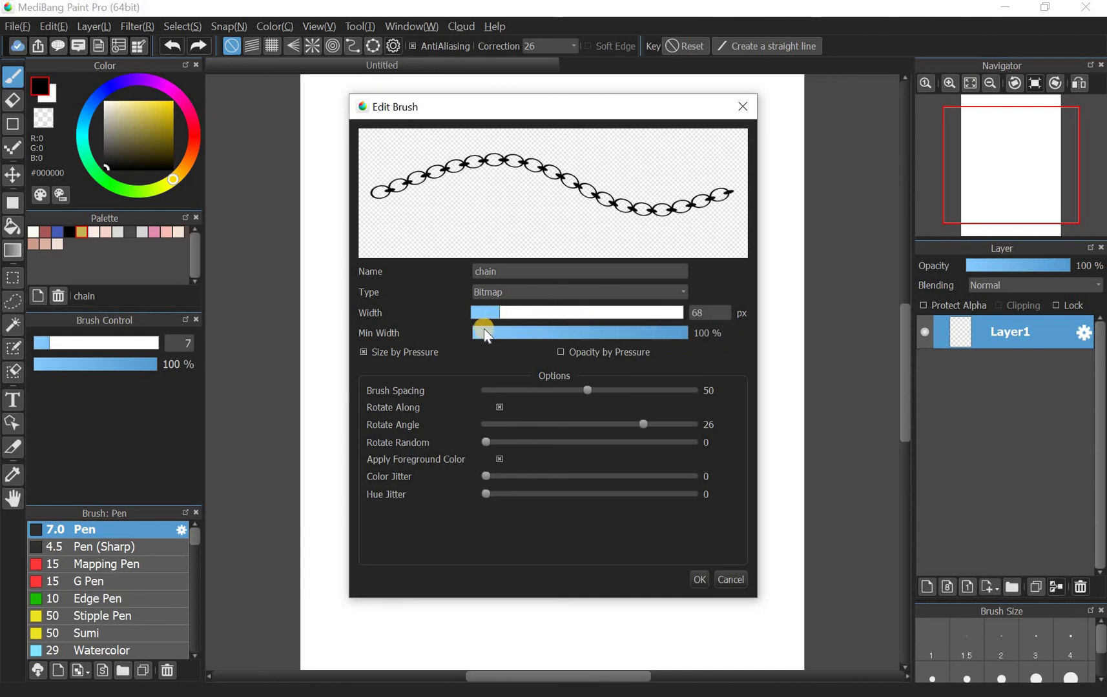
drag(486, 334, 696, 331)
mouse_move(506, 314)
mouse_down()
mouse_move(473, 308)
mouse_move(500, 313)
mouse_move(479, 306)
mouse_move(482, 315)
mouse_up()
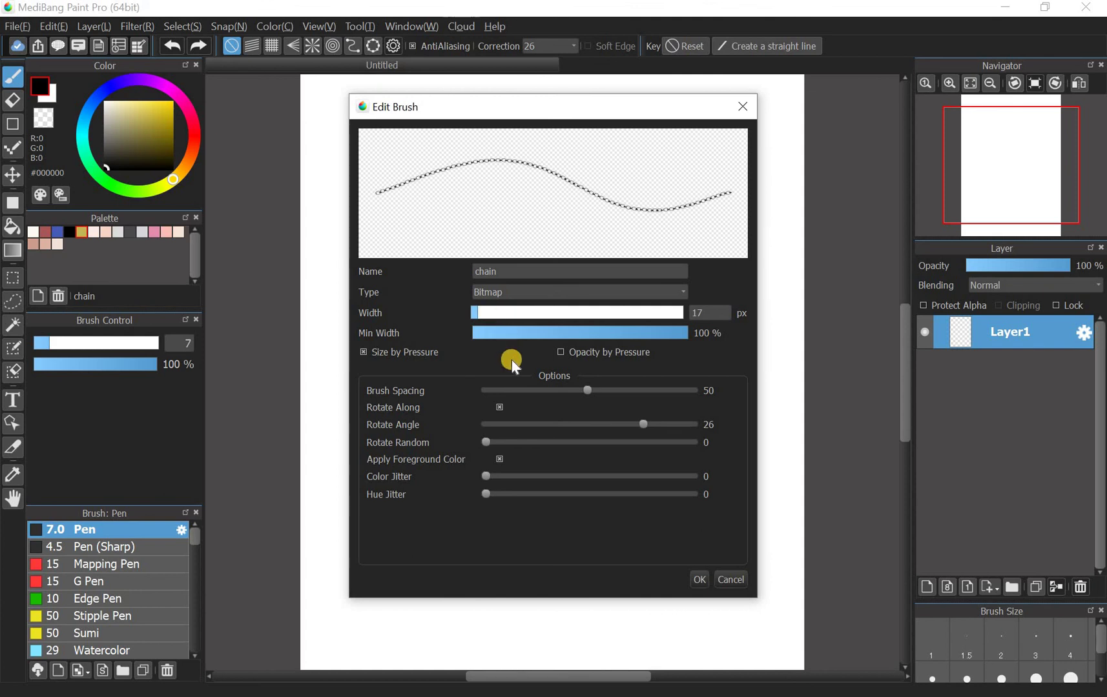
click(695, 577)
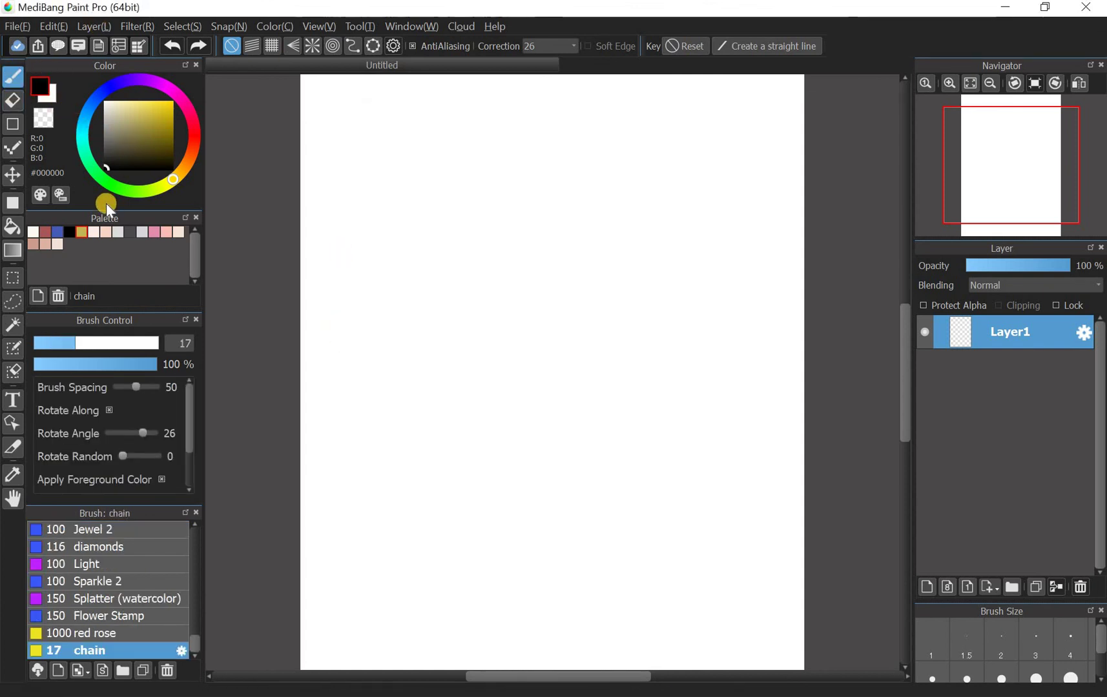
Step: Using gold #C7B753, paint a small chain ring at brush size 23 and a thin vertical chain at size 17 near the canvas's upper-left corner
click(81, 233)
key(ctrl+alt+0)
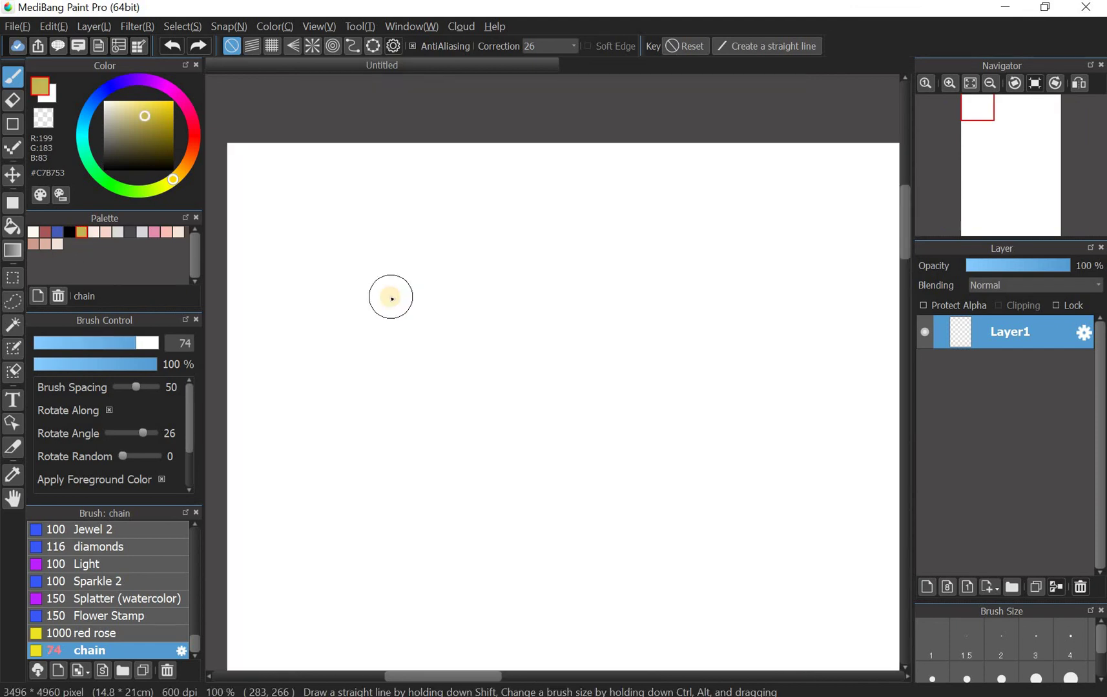
drag(391, 298, 555, 299)
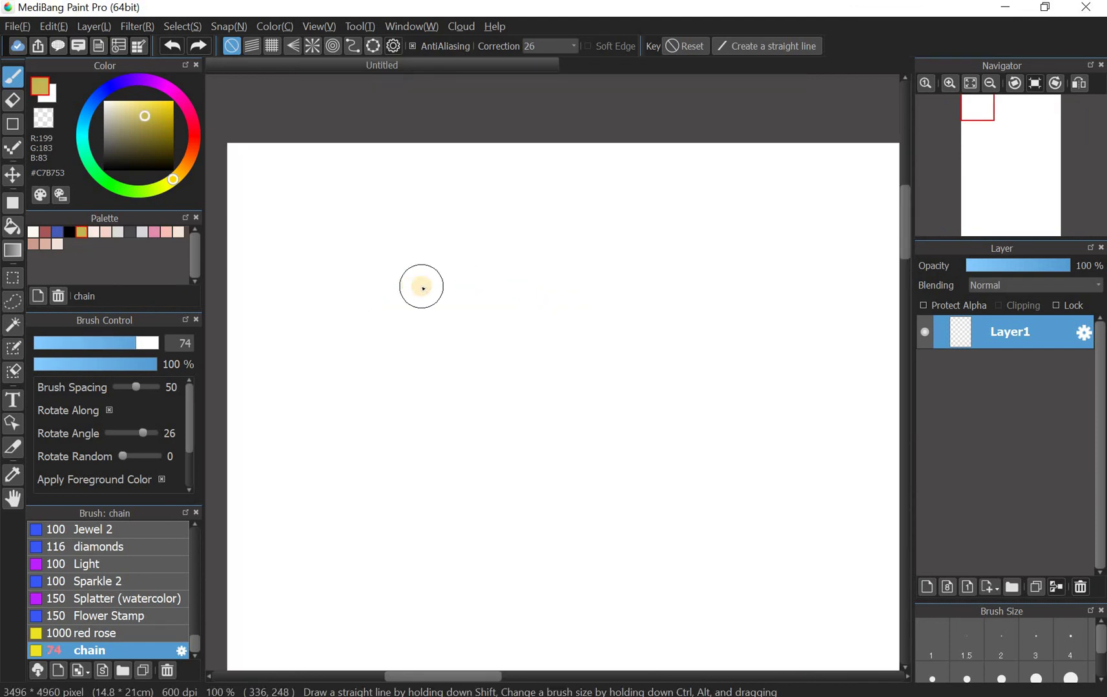
mouse_move(421, 287)
mouse_down()
mouse_move(489, 148)
mouse_move(425, 238)
mouse_up()
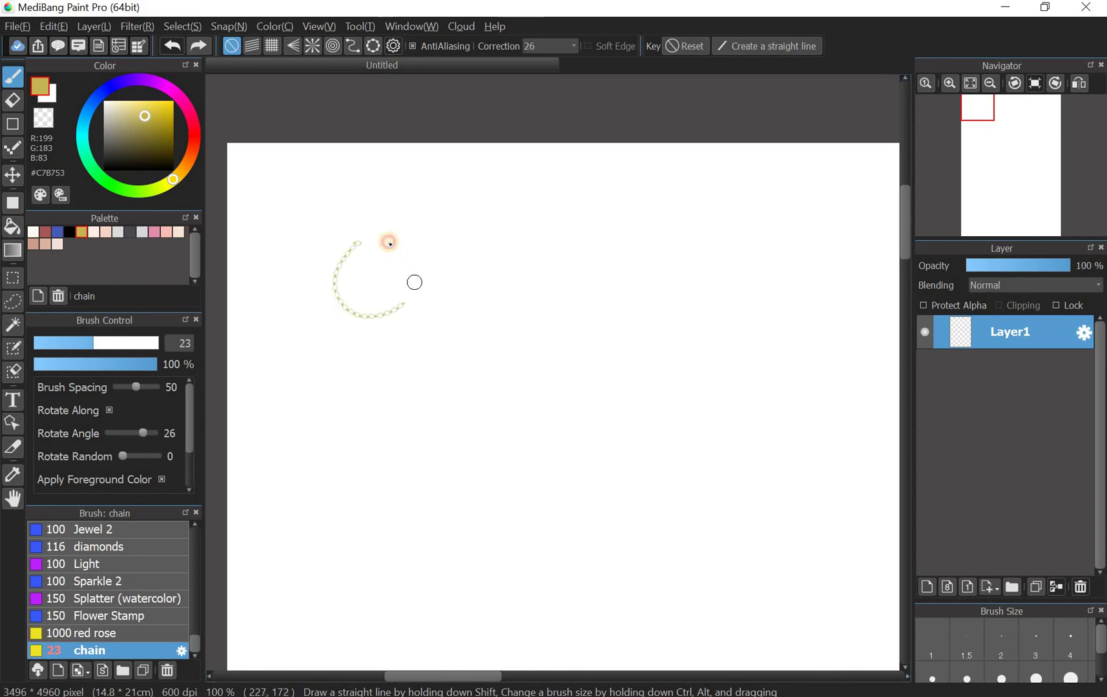
mouse_move(414, 282)
mouse_down()
mouse_move(381, 240)
mouse_move(359, 247)
mouse_up()
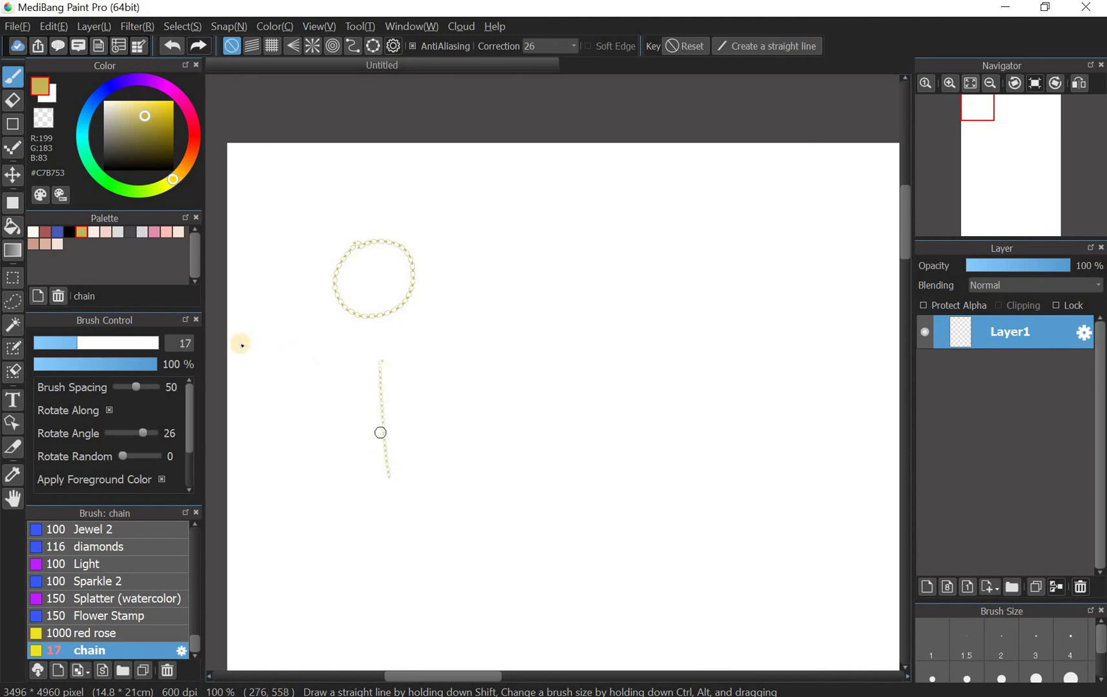
Step: Set the brush size to 96 and paint large horizontal, vertical, looped and arched gold chains beside and below the small ones
drag(141, 343, 151, 343)
drag(436, 309, 571, 299)
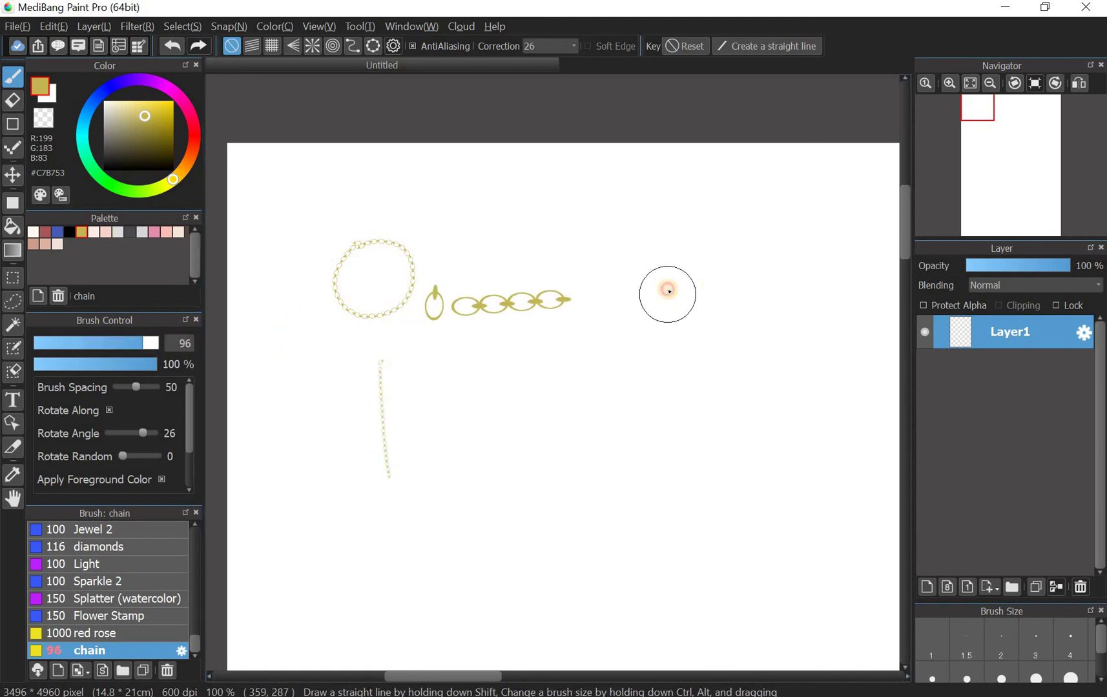
drag(667, 290, 669, 292)
drag(505, 341, 503, 587)
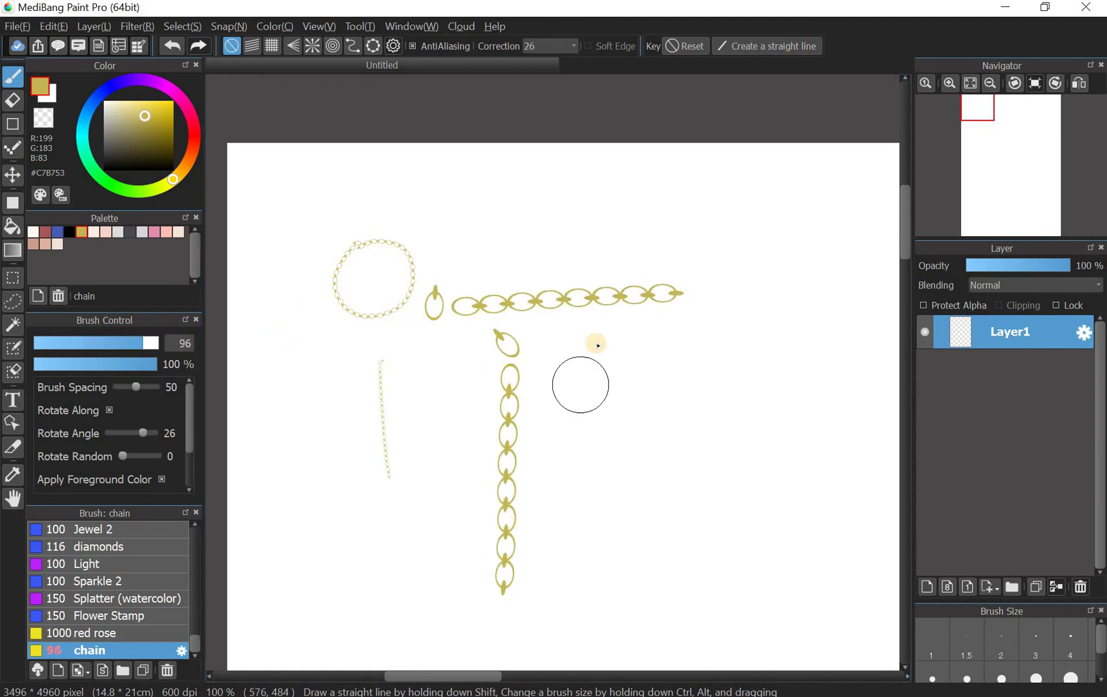
drag(598, 345, 619, 604)
mouse_move(647, 371)
mouse_down()
mouse_move(783, 368)
mouse_move(776, 472)
mouse_move(727, 485)
mouse_up()
click(990, 83)
click(737, 377)
drag(463, 598, 593, 597)
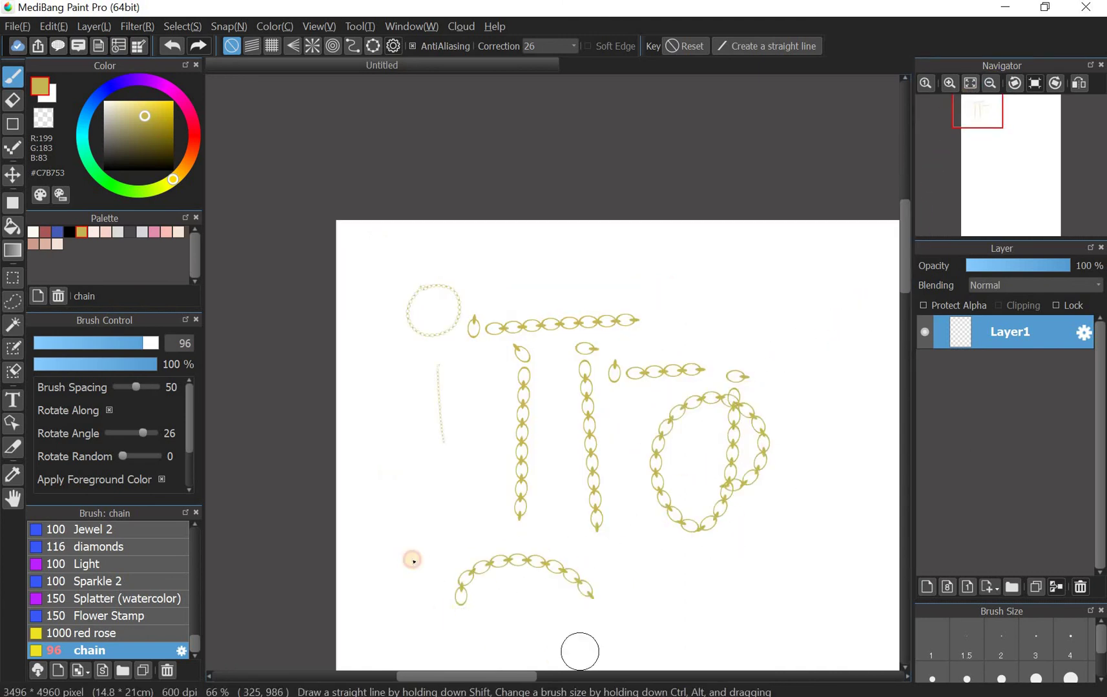